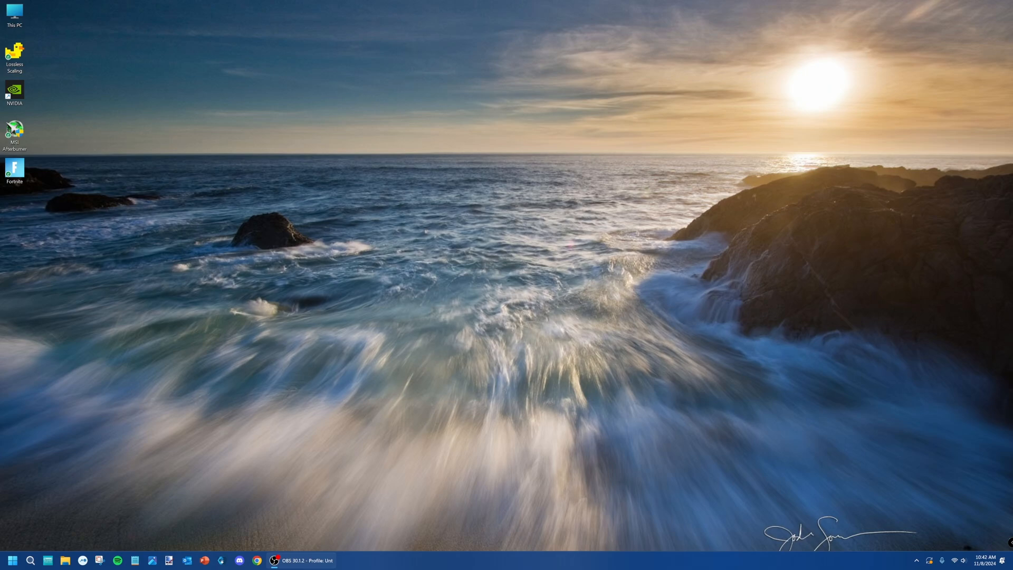
# Check the resolution and refresh rate of Display 1 in the Windows advanced display settings, and close the settings window.
pyautogui.rightClick(461, 205)
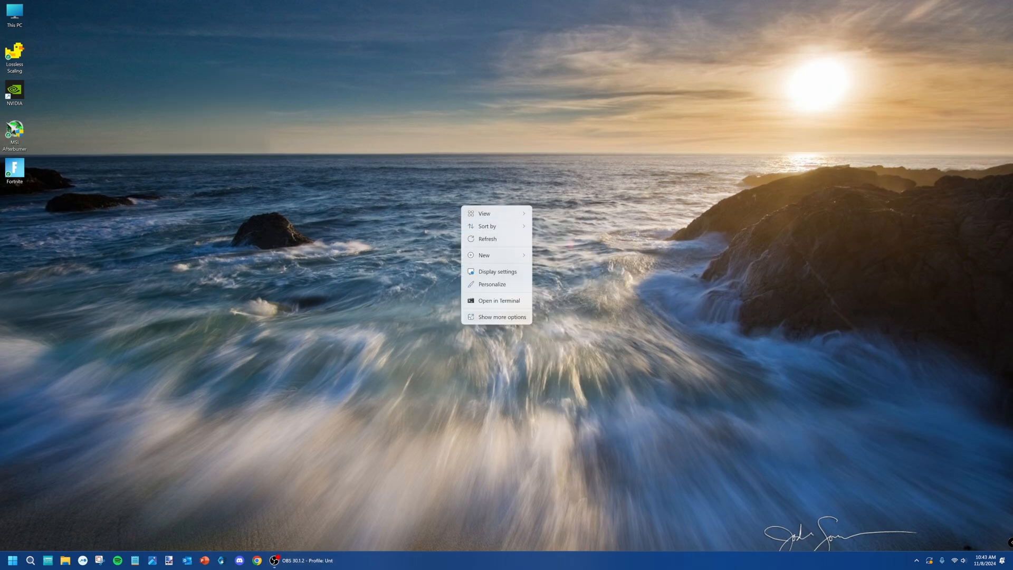
pyautogui.click(502, 317)
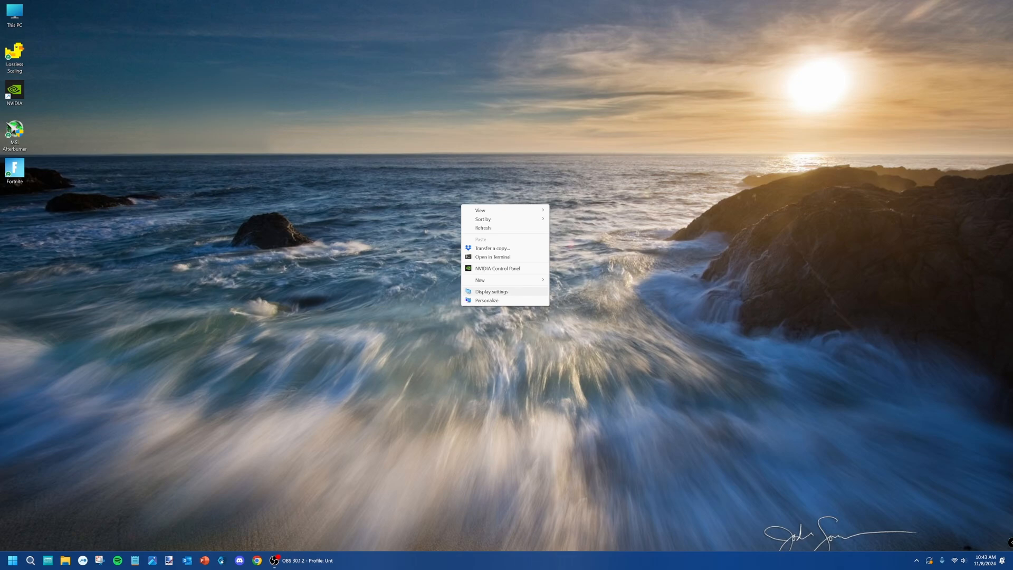
pyautogui.click(491, 292)
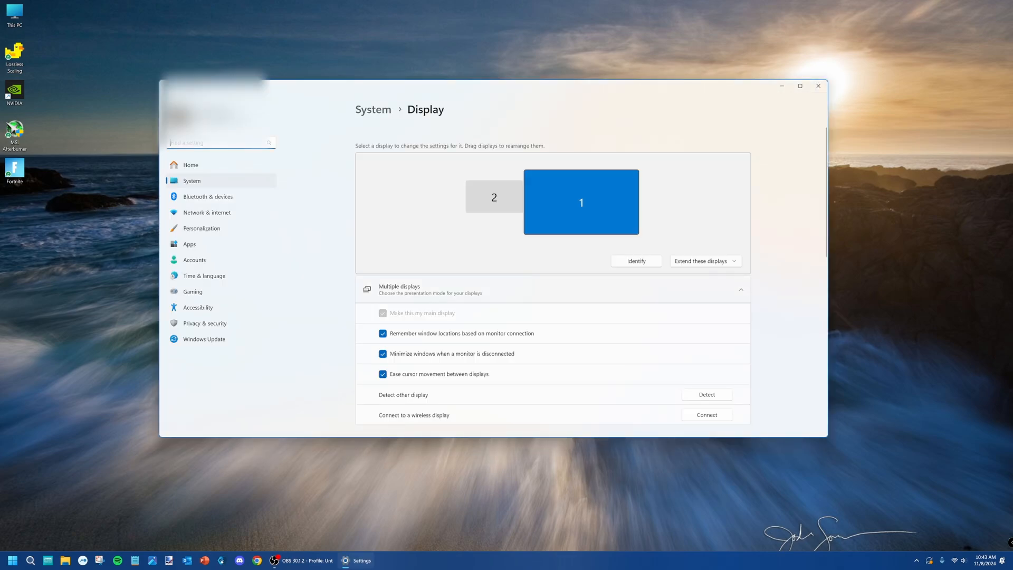
pyautogui.scroll(-5, 554, 285)
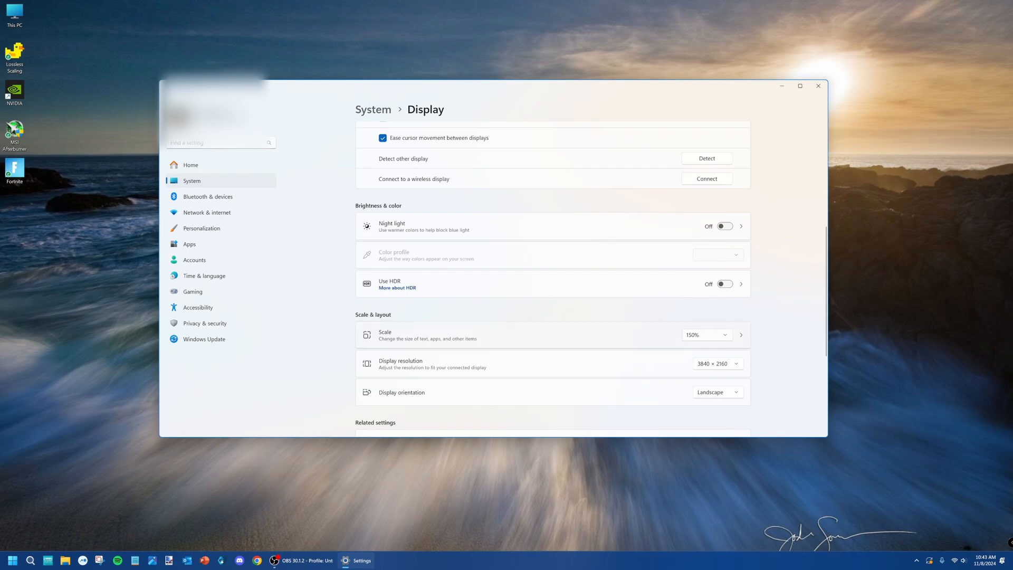
pyautogui.scroll(-4, 553, 285)
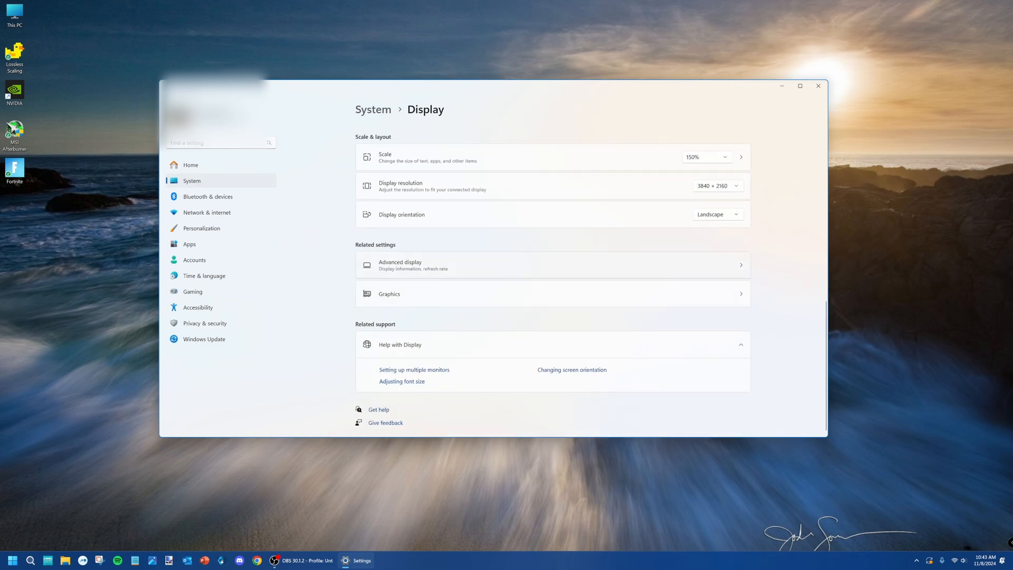
pyautogui.click(553, 265)
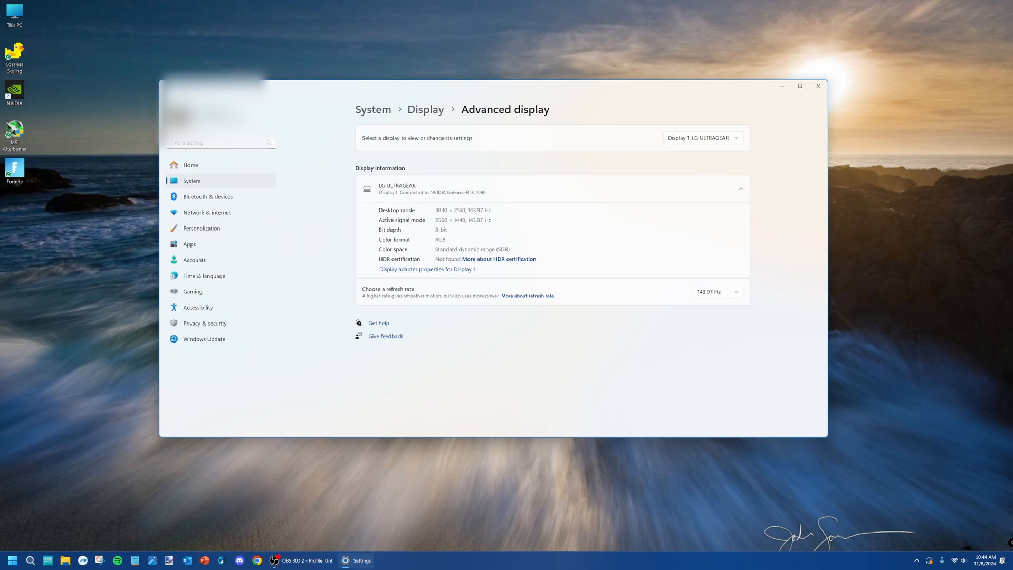
pyautogui.moveTo(592, 92)
pyautogui.mouseDown()
pyautogui.moveTo(613, 97)
pyautogui.moveTo(596, 96)
pyautogui.mouseUp()
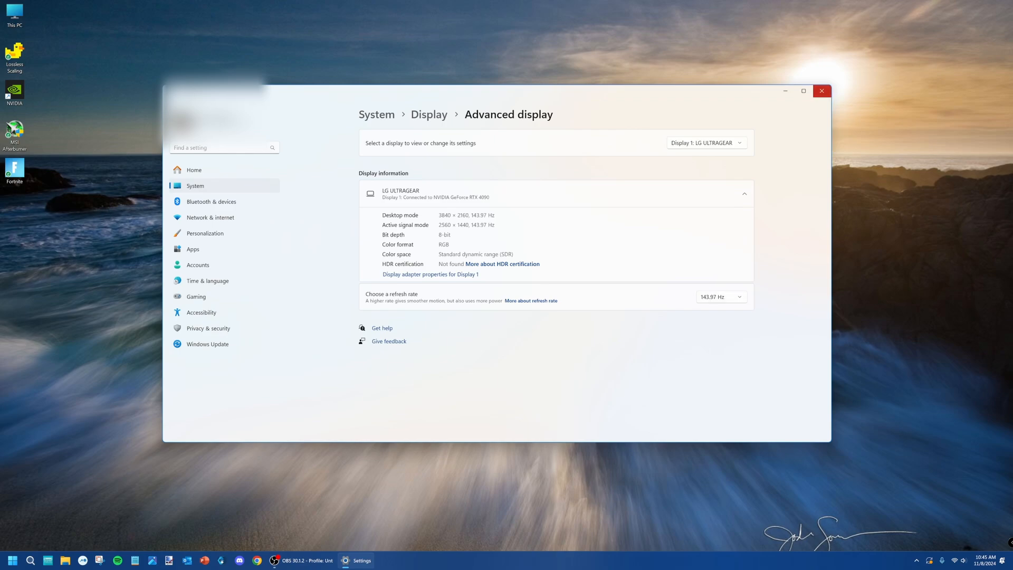
pyautogui.click(822, 91)
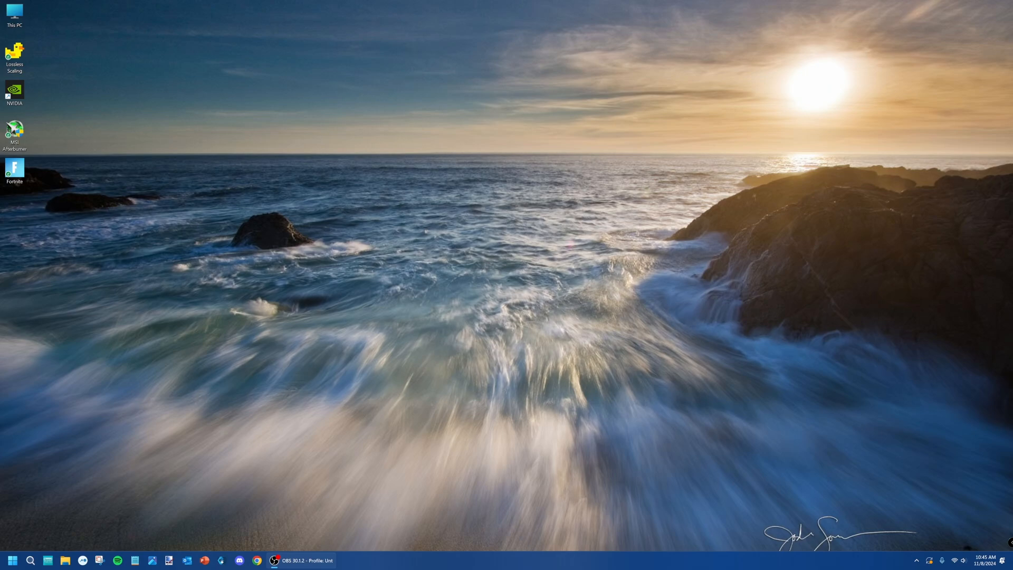
# Open Local Disk (C:) from This PC and close the extra DATA2 (D:) and Google Drive (G:) windows.
pyautogui.rightClick(289, 163)
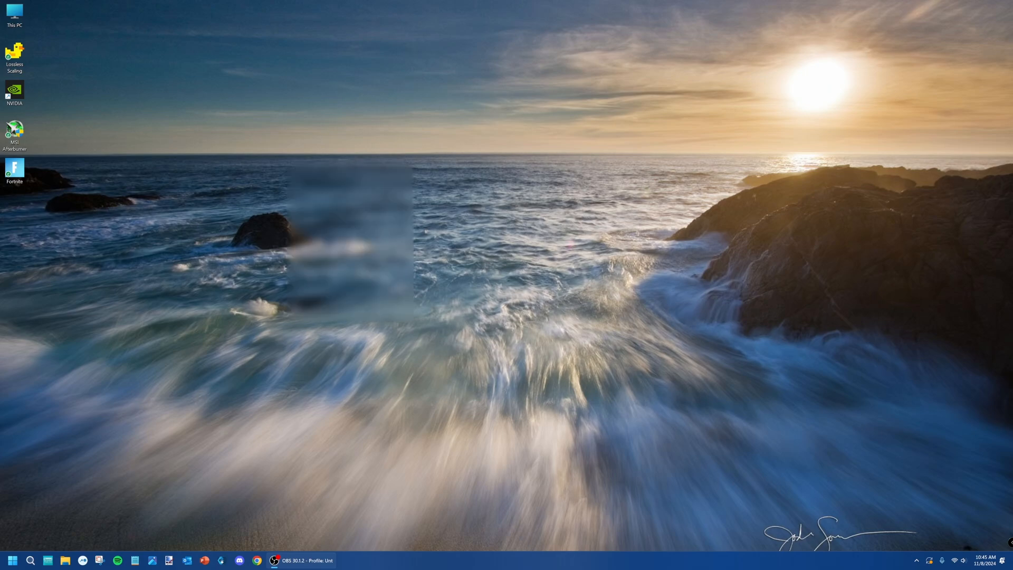
pyautogui.doubleClick(15, 15)
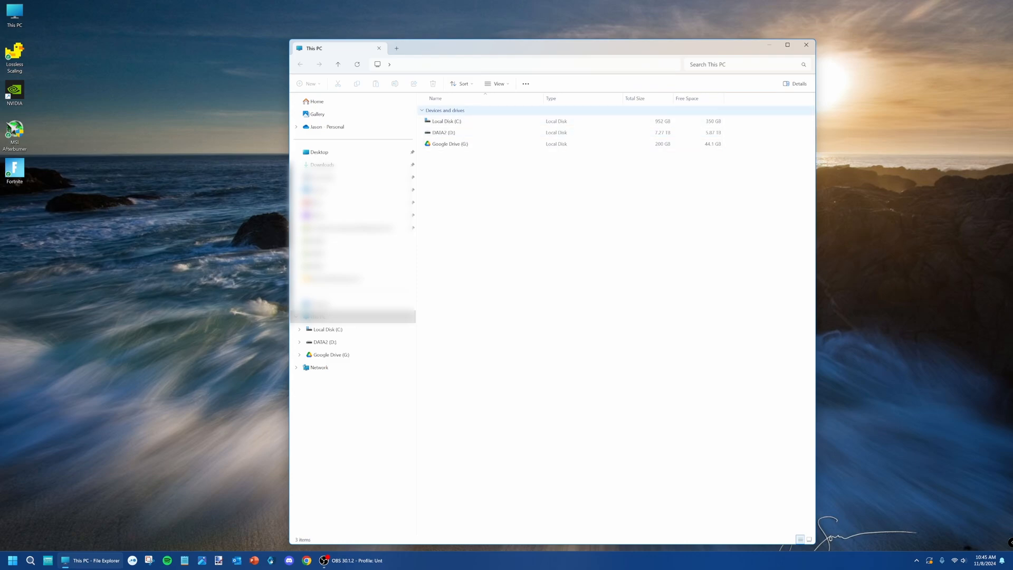
pyautogui.click(446, 121)
pyautogui.hotkey('ctrl', 'a')
pyautogui.press('Return')
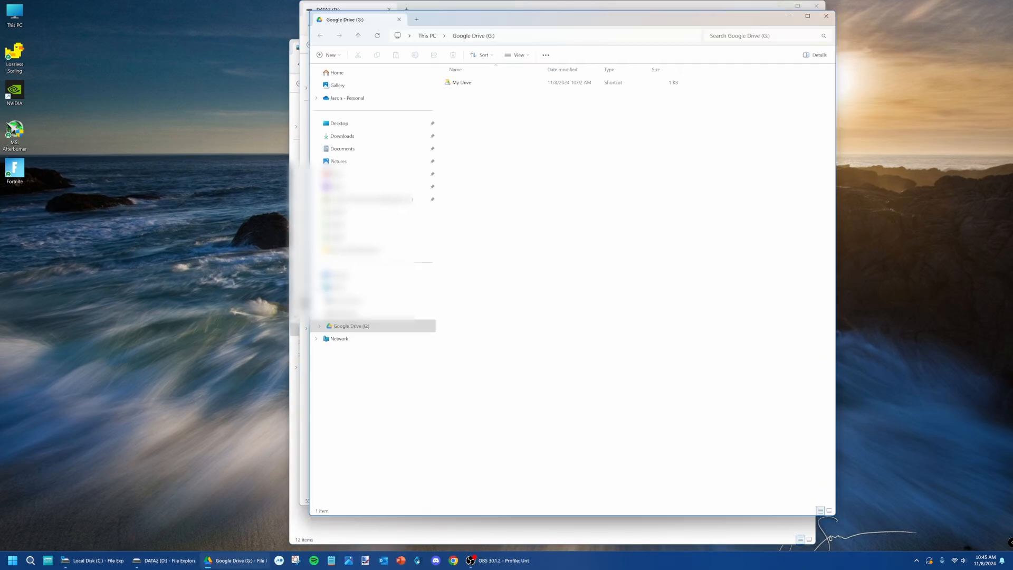
pyautogui.click(827, 16)
pyautogui.click(817, 7)
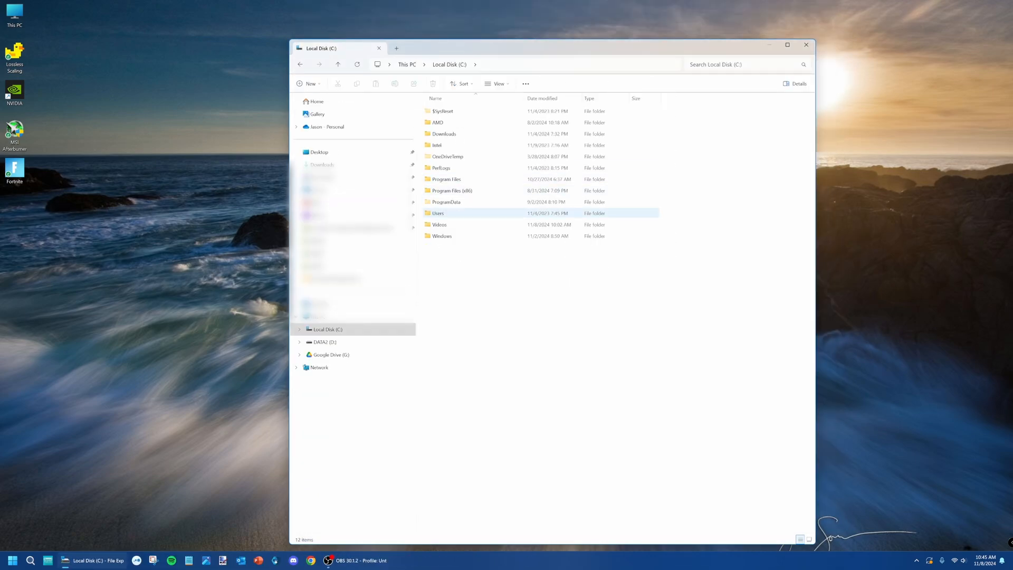
# Go to the Local folder inside AppData in the current user's profile folder under Users.
pyautogui.doubleClick(439, 214)
pyautogui.click(438, 122)
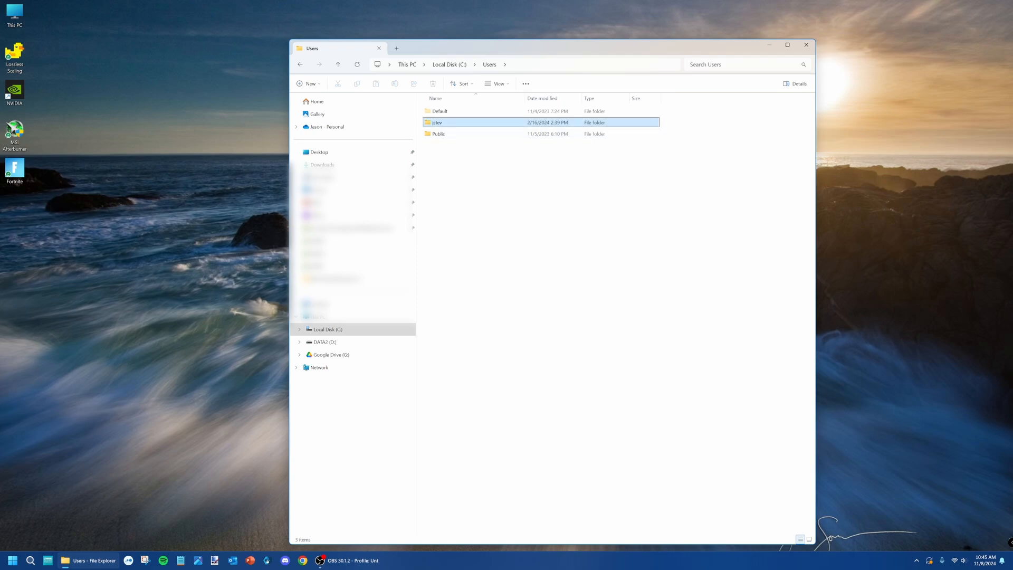
pyautogui.doubleClick(437, 122)
pyautogui.doubleClick(441, 133)
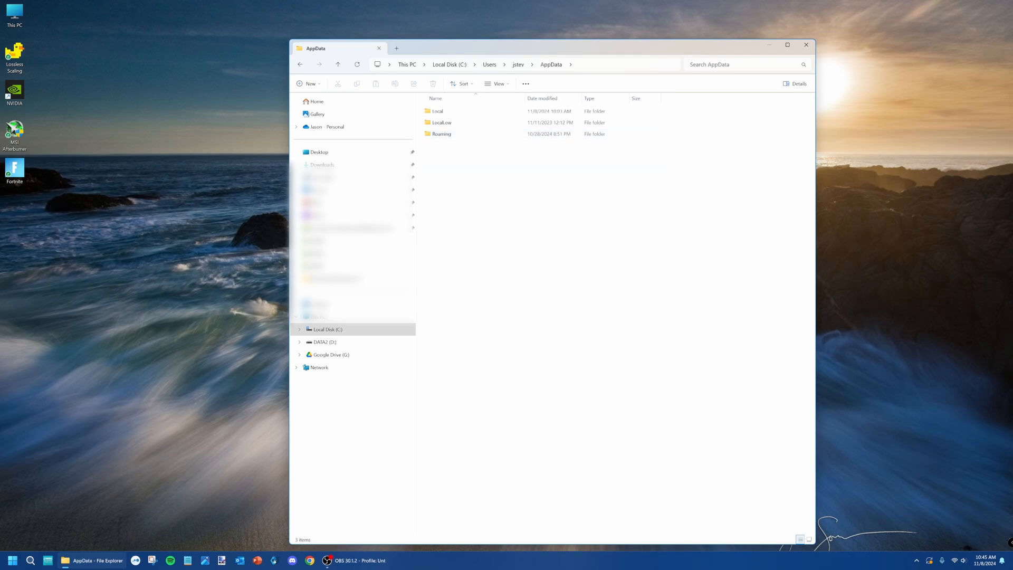
pyautogui.doubleClick(438, 111)
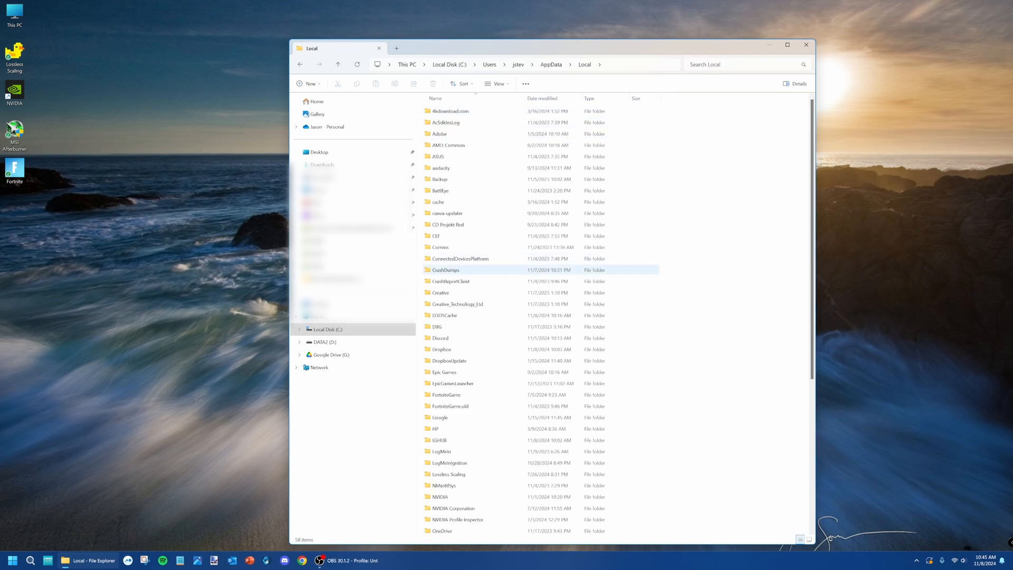
# Open GameUserSettings.ini from the FortniteGame\Saved\Config\WindowsClient folder.
pyautogui.doubleClick(447, 395)
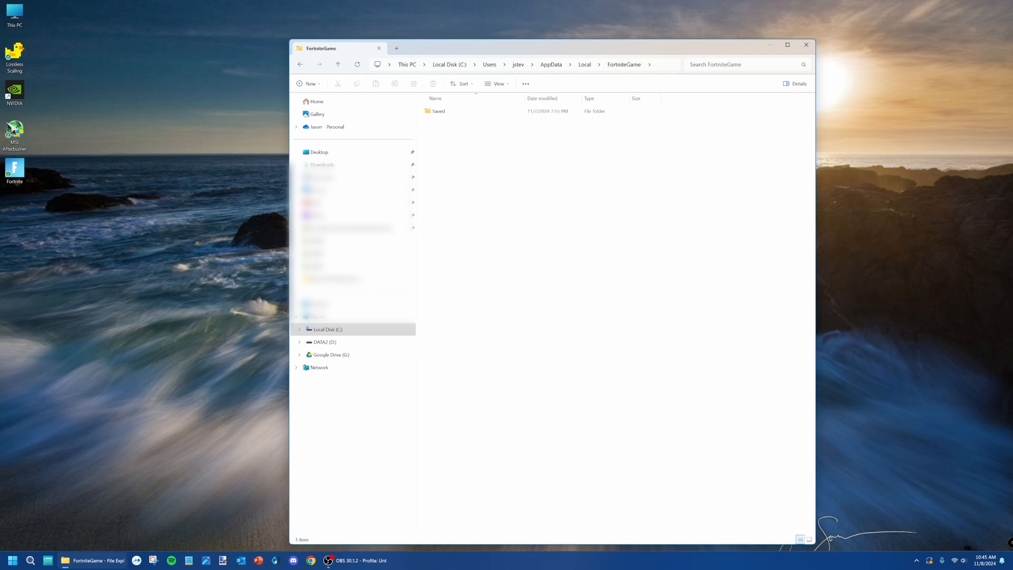
pyautogui.doubleClick(438, 111)
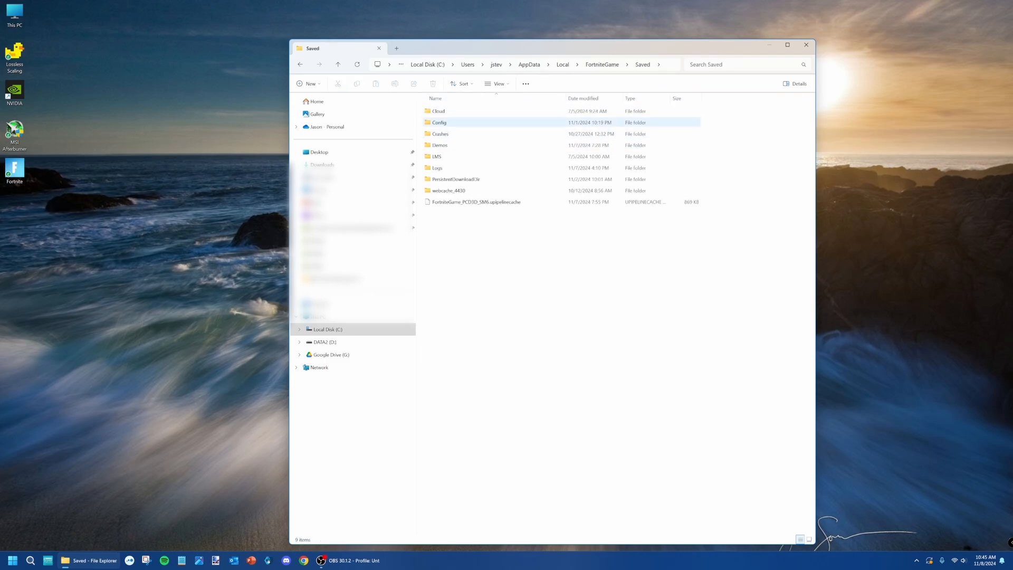
pyautogui.doubleClick(439, 122)
pyautogui.doubleClick(444, 122)
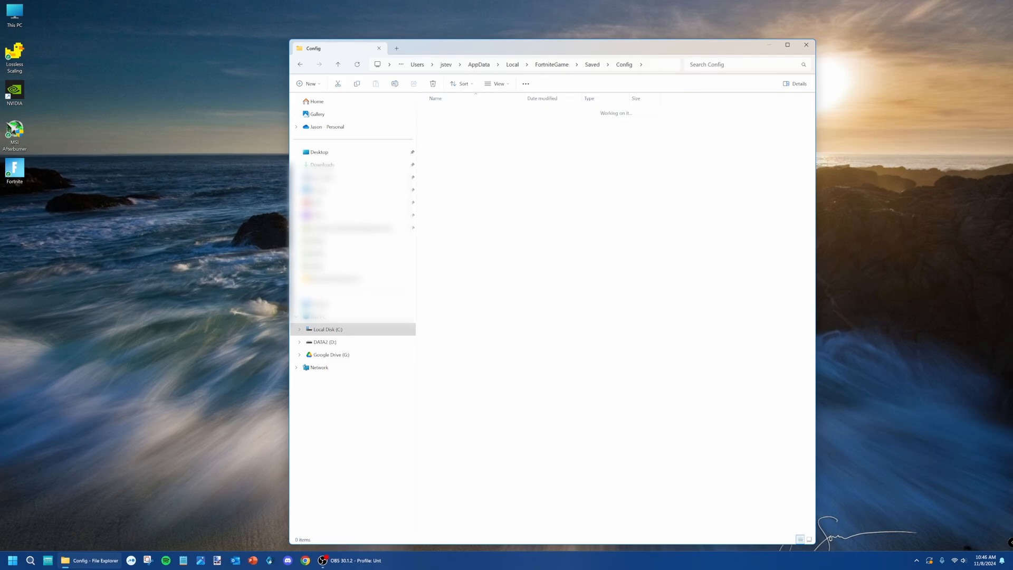
pyautogui.doubleClick(454, 156)
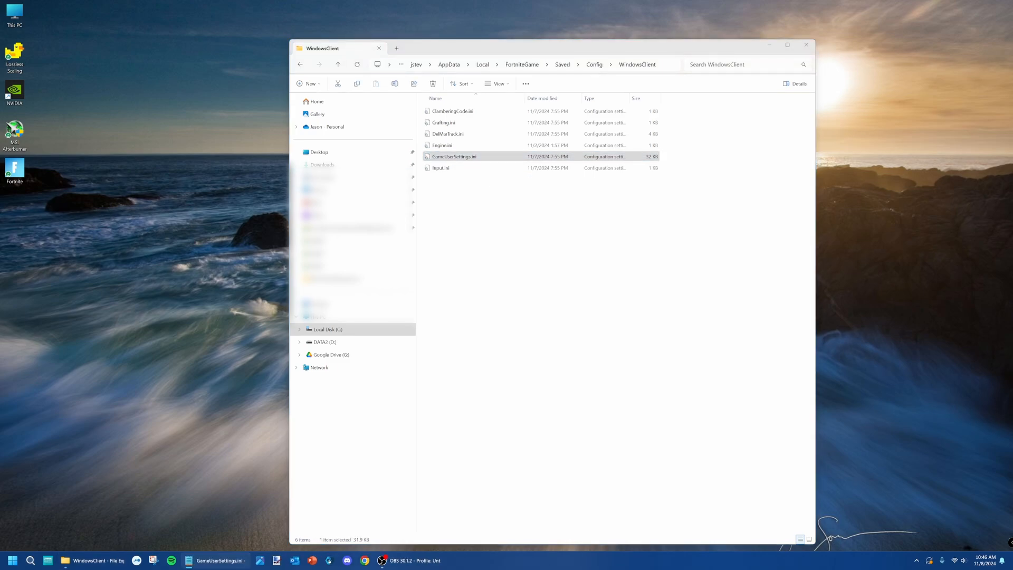
# Search GameUserSettings.ini for "frame" and go to the FrameRateLimit entry.
pyautogui.click(257, 107)
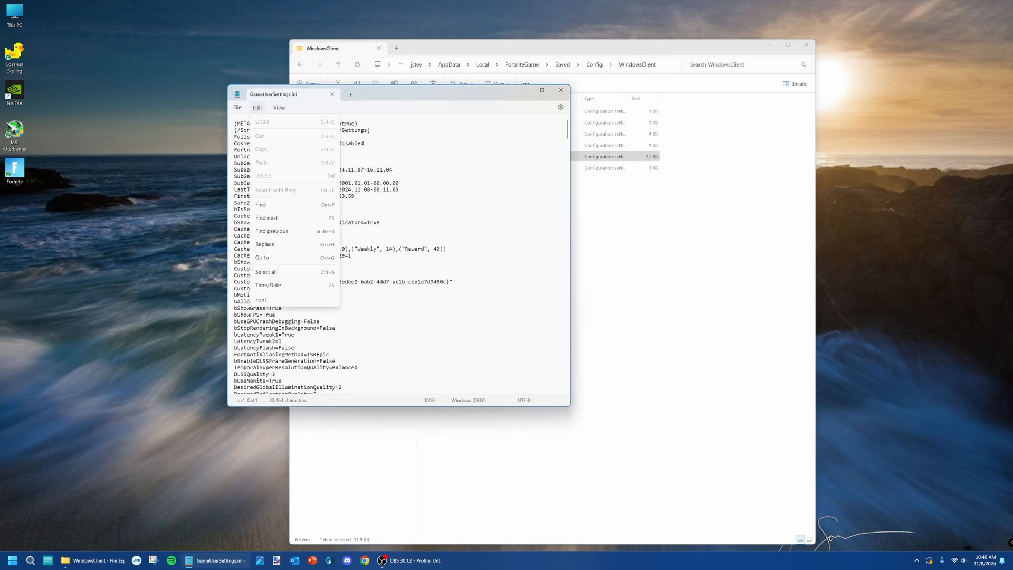
pyautogui.click(261, 205)
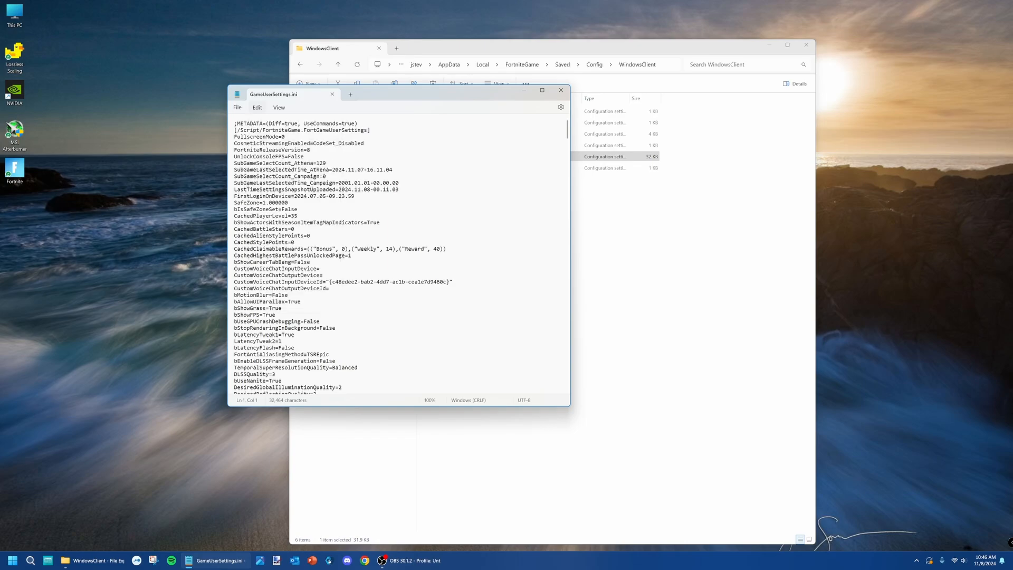
pyautogui.write('frame')
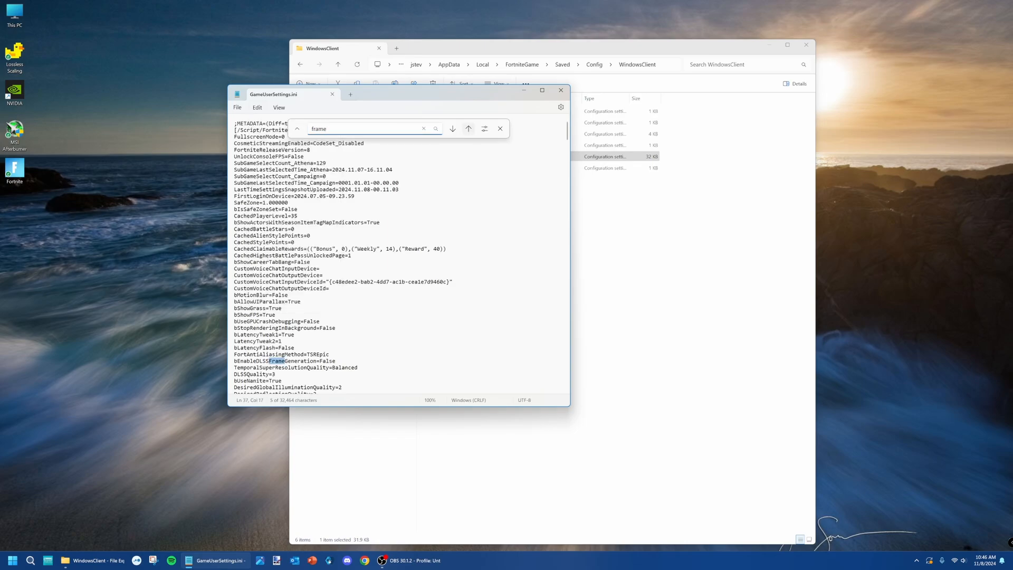
pyautogui.click(453, 129)
pyautogui.click(453, 128)
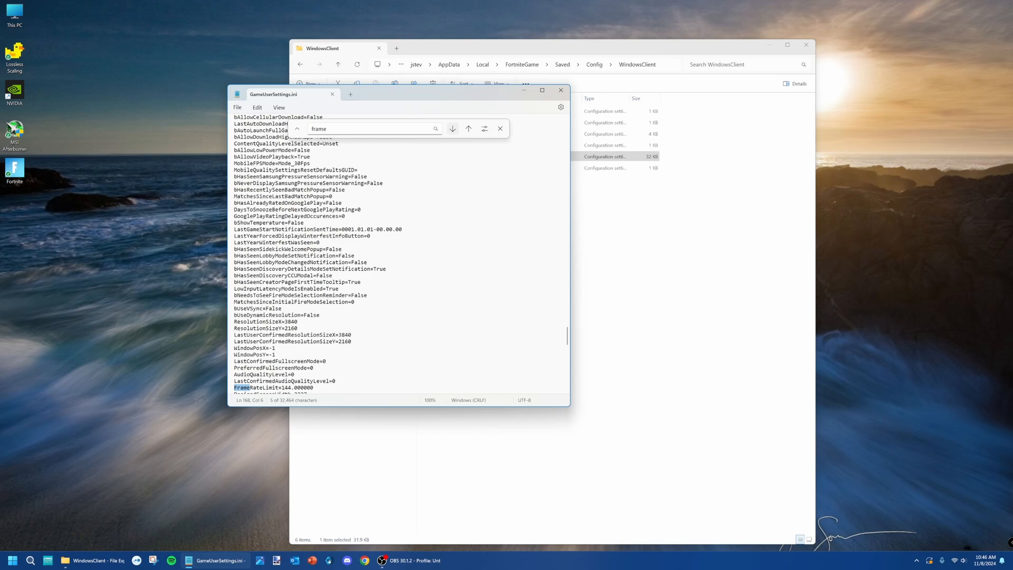
pyautogui.press('Escape')
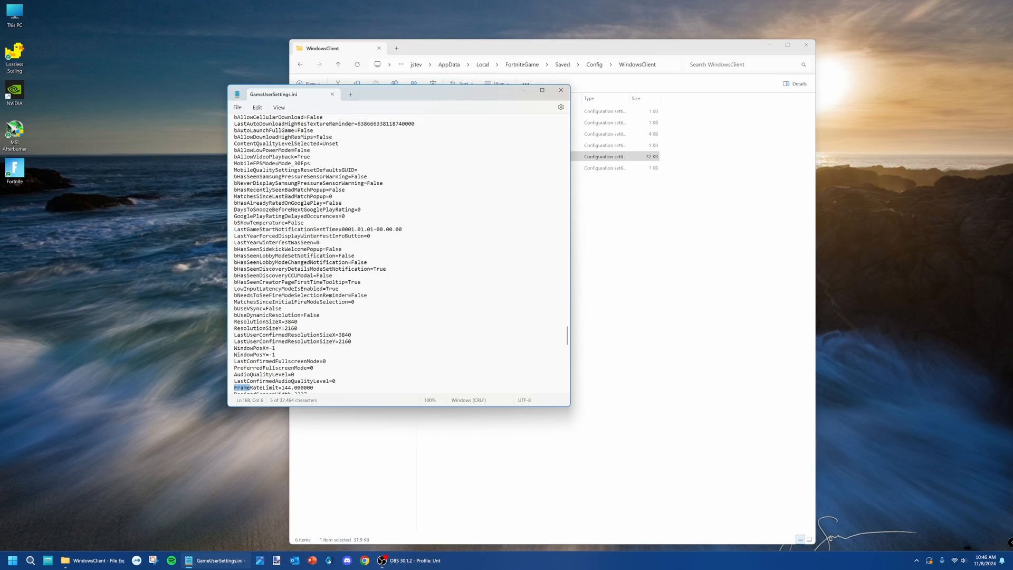
pyautogui.scroll(-2, 323, 253)
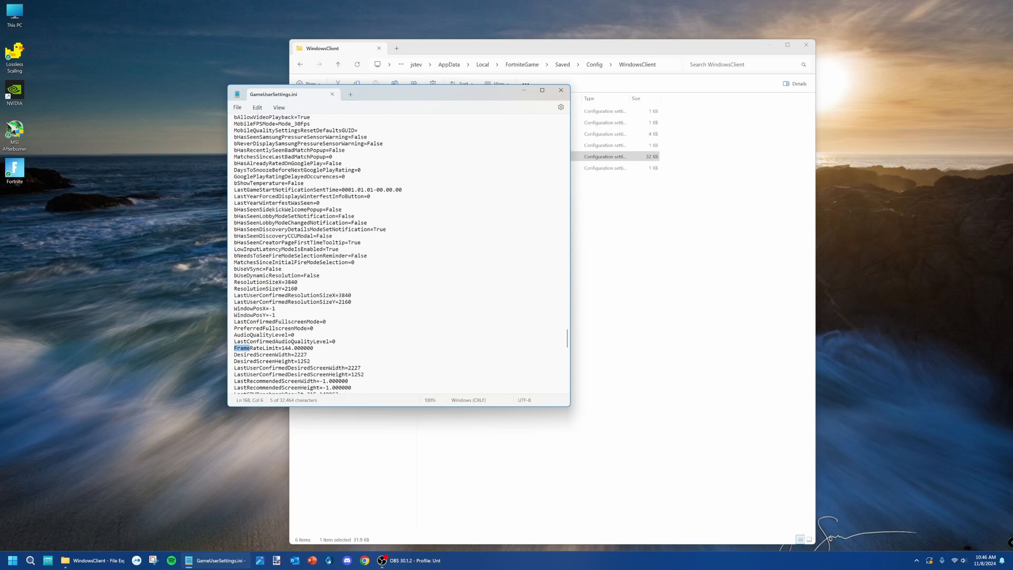
# Review the FrameRateLimit and ResolutionSize entries, and close GameUserSettings.ini and its folder without editing.
pyautogui.click(285, 349)
pyautogui.moveTo(299, 289); pyautogui.dragTo(267, 276)
pyautogui.click(299, 288)
pyautogui.moveTo(399, 91)
pyautogui.mouseDown()
pyautogui.moveTo(410, 131)
pyautogui.moveTo(406, 102)
pyautogui.mouseUp()
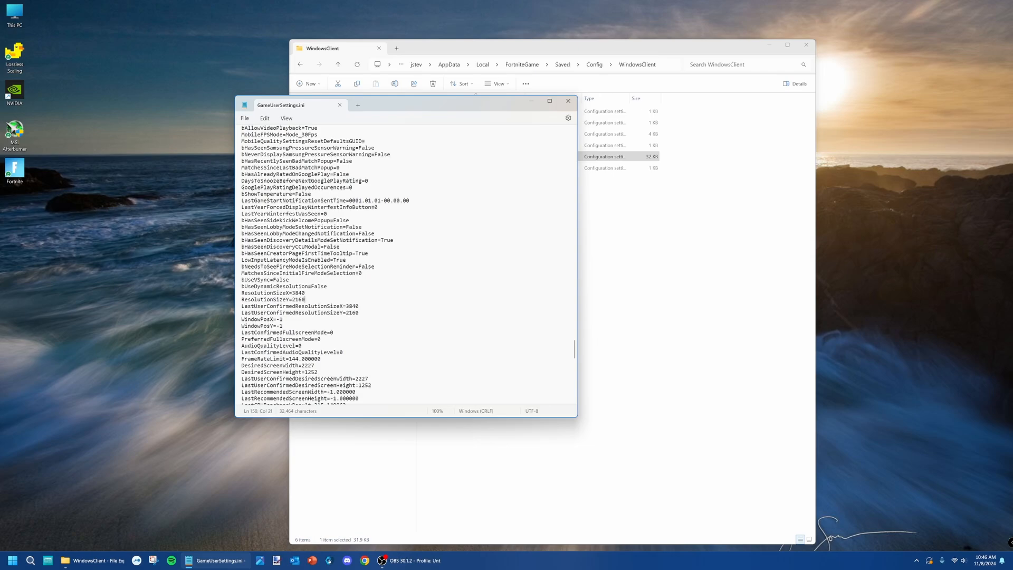
pyautogui.moveTo(493, 108); pyautogui.dragTo(473, 122)
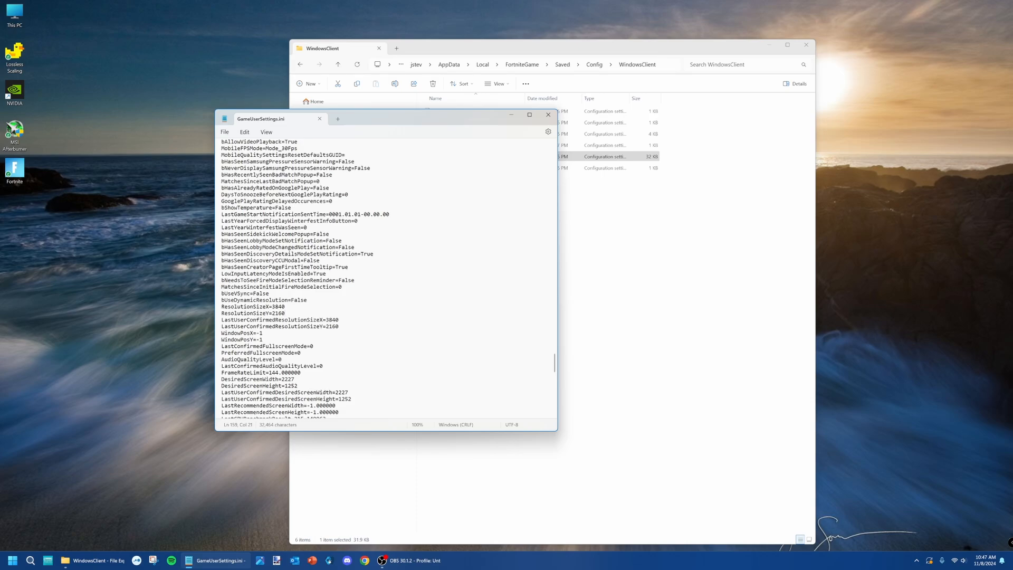
pyautogui.click(548, 115)
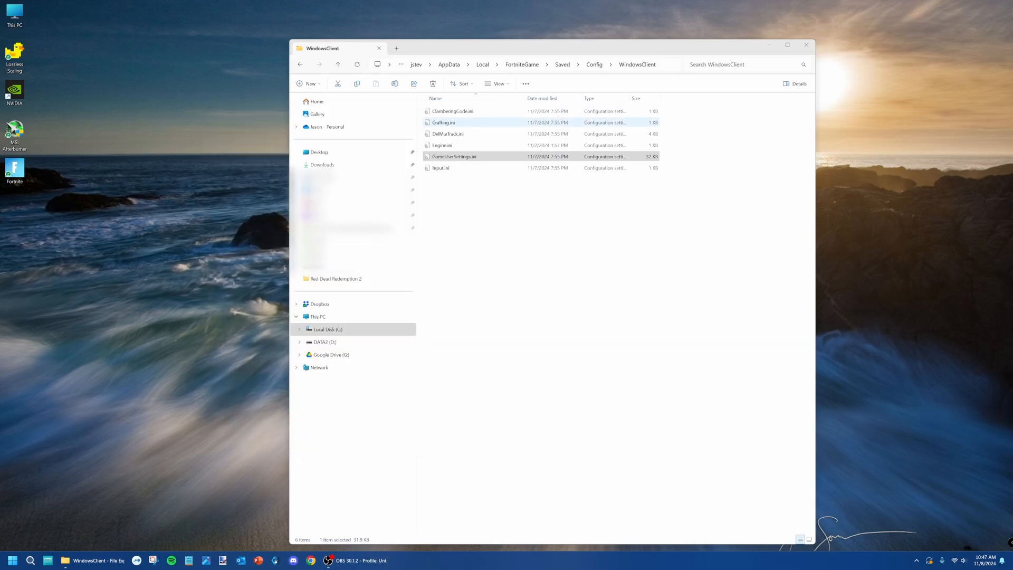
pyautogui.click(807, 45)
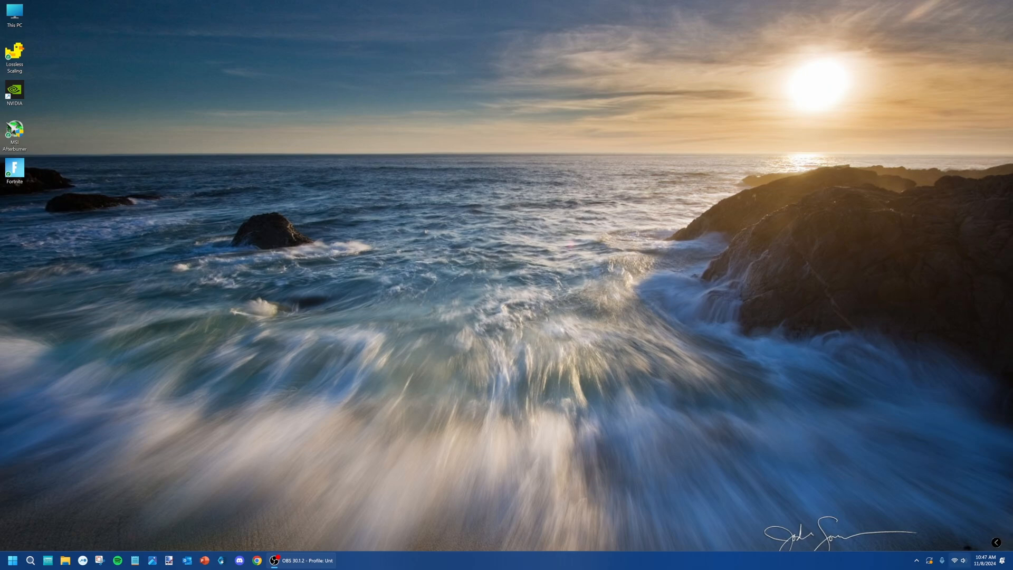
# Launch MSI Afterburner from the desktop and move its window aside.
pyautogui.click(917, 561)
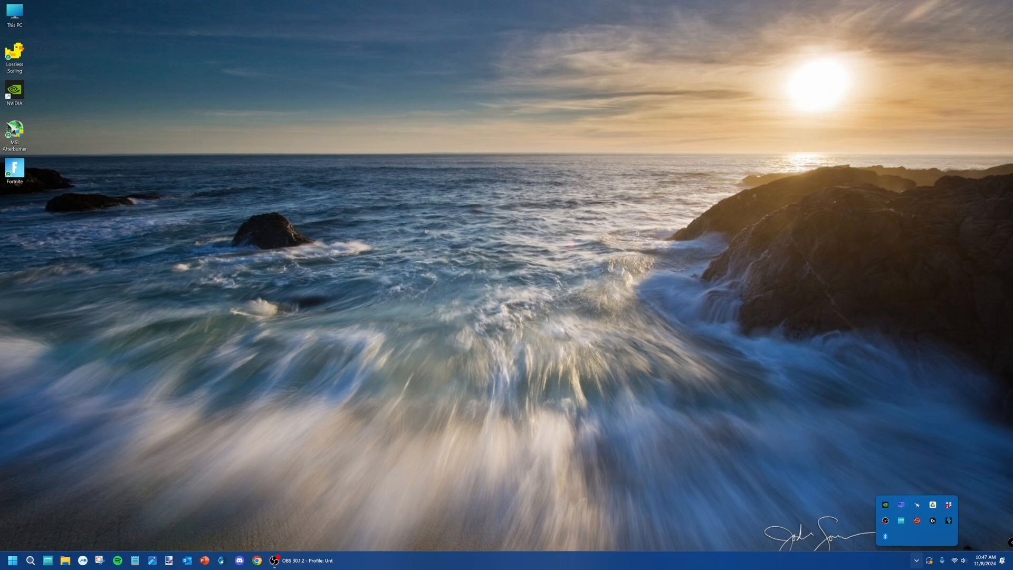
pyautogui.click(14, 135)
pyautogui.doubleClick(15, 135)
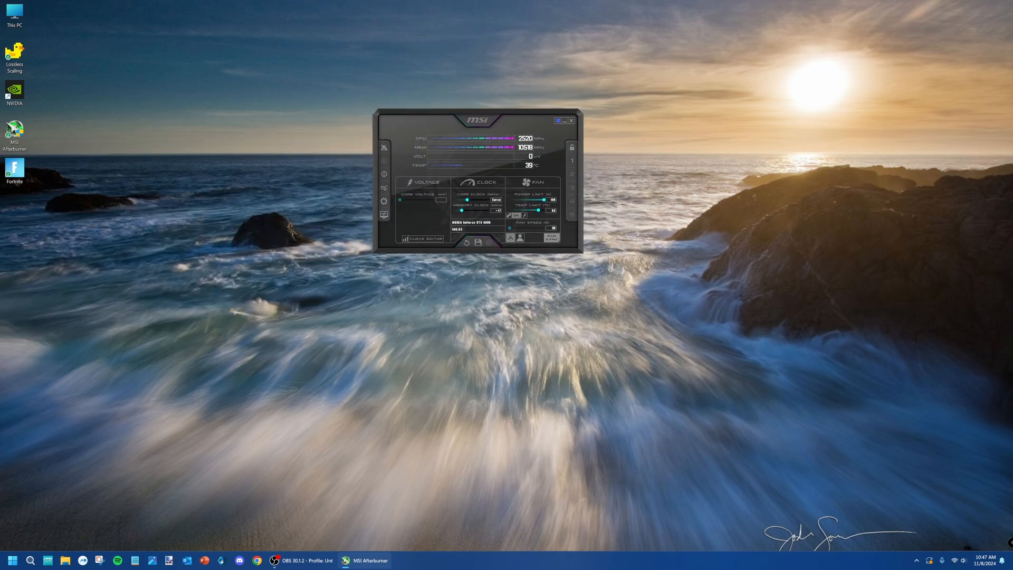
pyautogui.moveTo(486, 141); pyautogui.dragTo(373, 129)
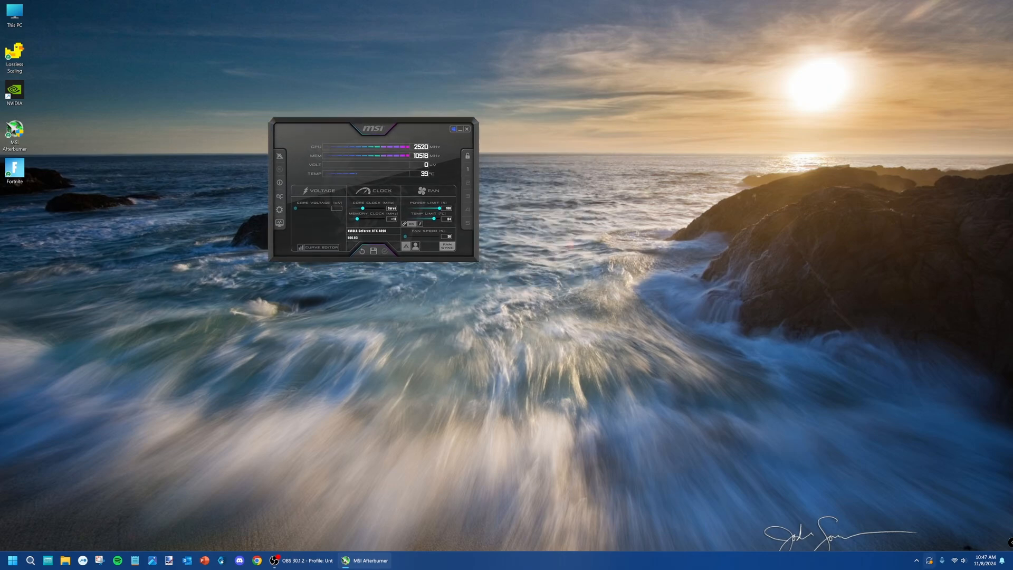
# Show the RivaTuner Statistics Server window and move it farther away from the MSI Afterburner window.
pyautogui.click(917, 560)
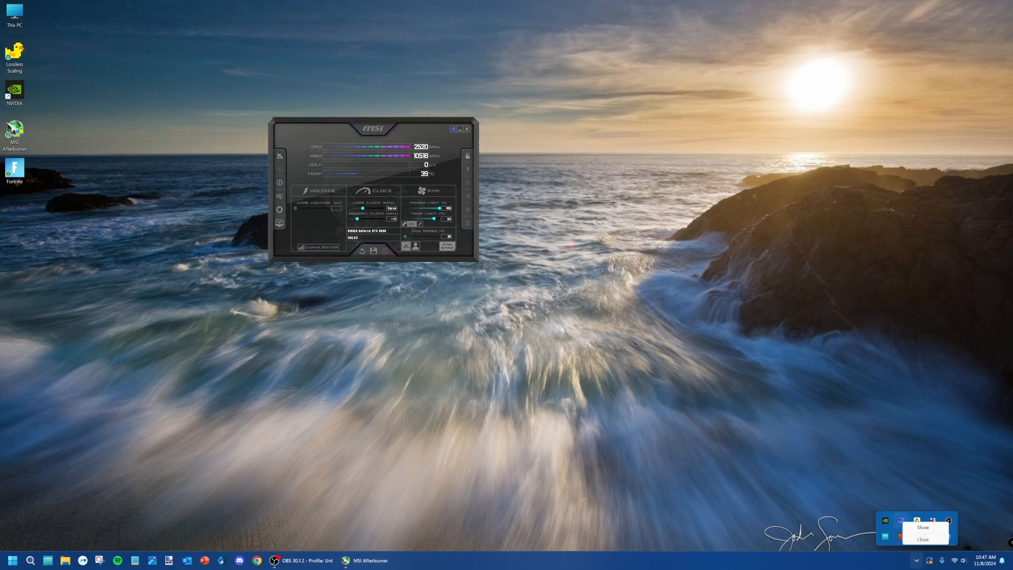
pyautogui.click(901, 521)
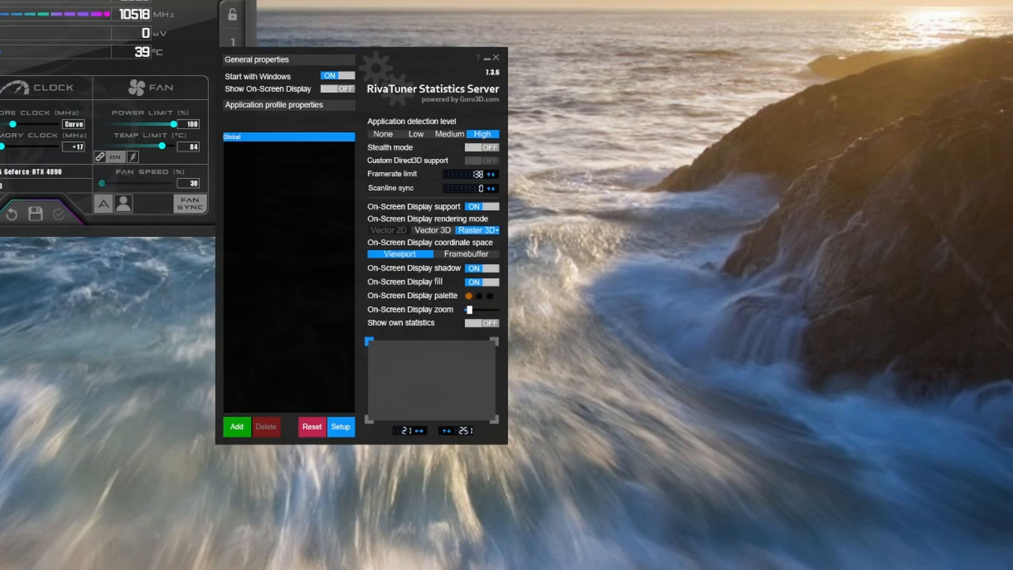
pyautogui.moveTo(422, 59); pyautogui.dragTo(558, 100)
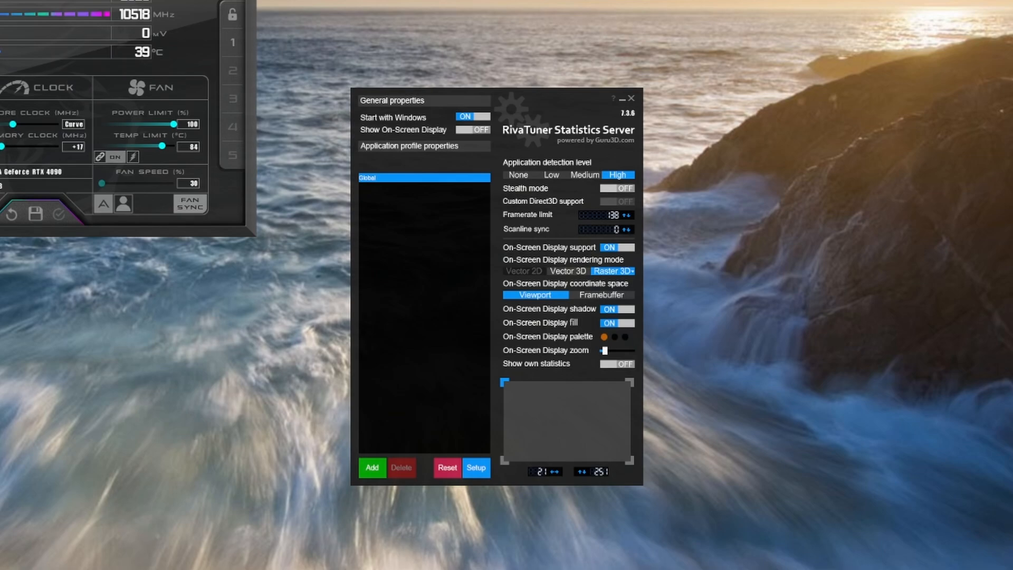
# Turn on Show On-Screen Display in RivaTuner Statistics Server, and close the RivaTuner and MSI Afterburner windows.
pyautogui.moveTo(558, 100); pyautogui.dragTo(504, 88)
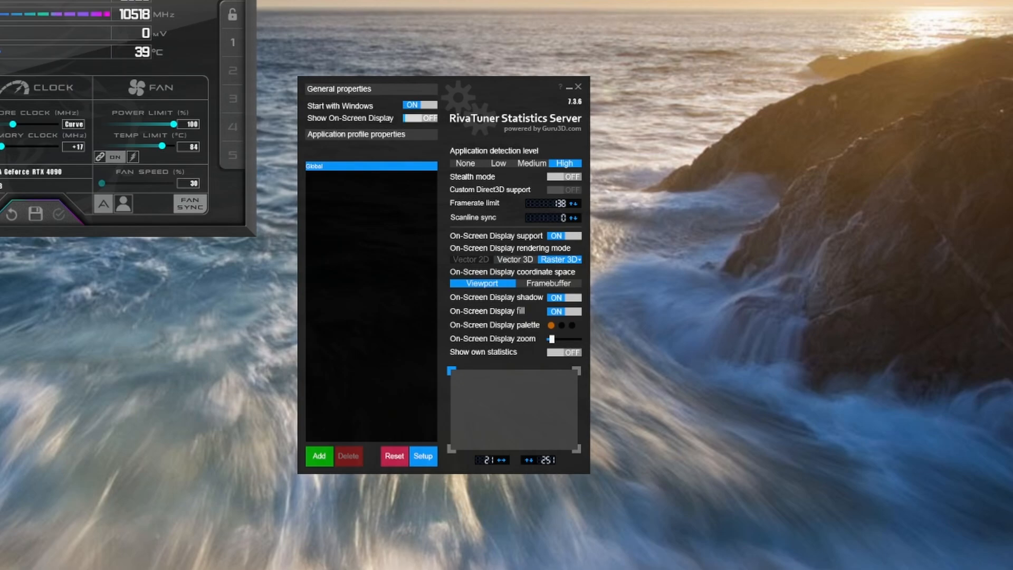
pyautogui.click(420, 118)
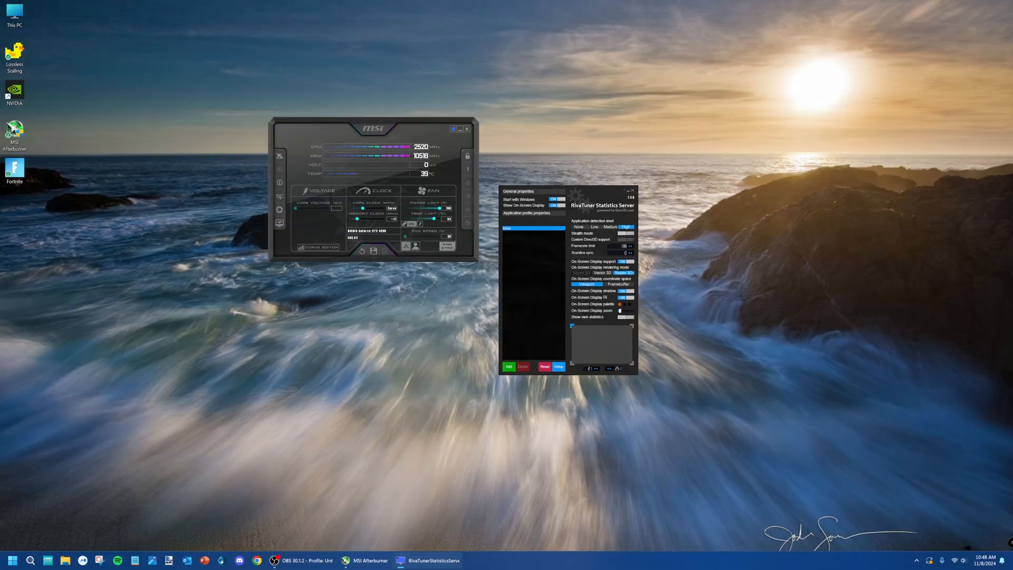
pyautogui.click(633, 191)
pyautogui.click(468, 129)
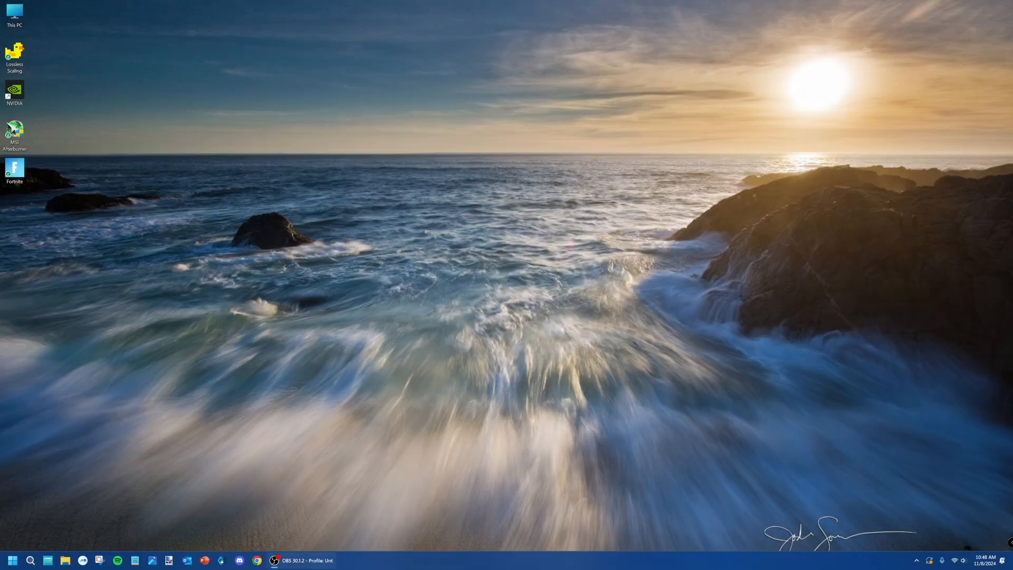
# Relaunch MSI Afterburner from the desktop and check the hidden background icons for RivaTuner Statistics Server.
pyautogui.click(917, 561)
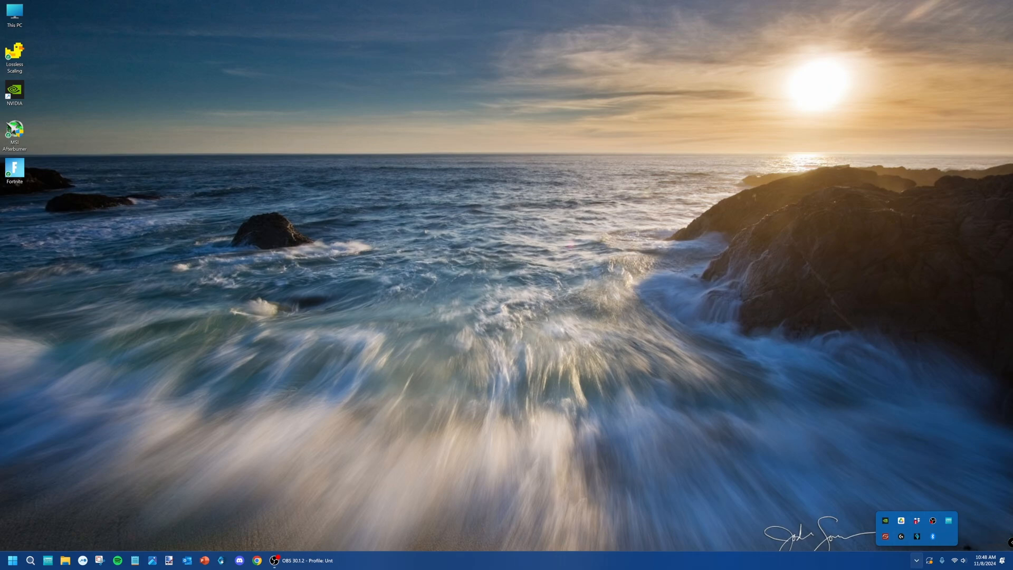
pyautogui.click(15, 136)
pyautogui.doubleClick(15, 135)
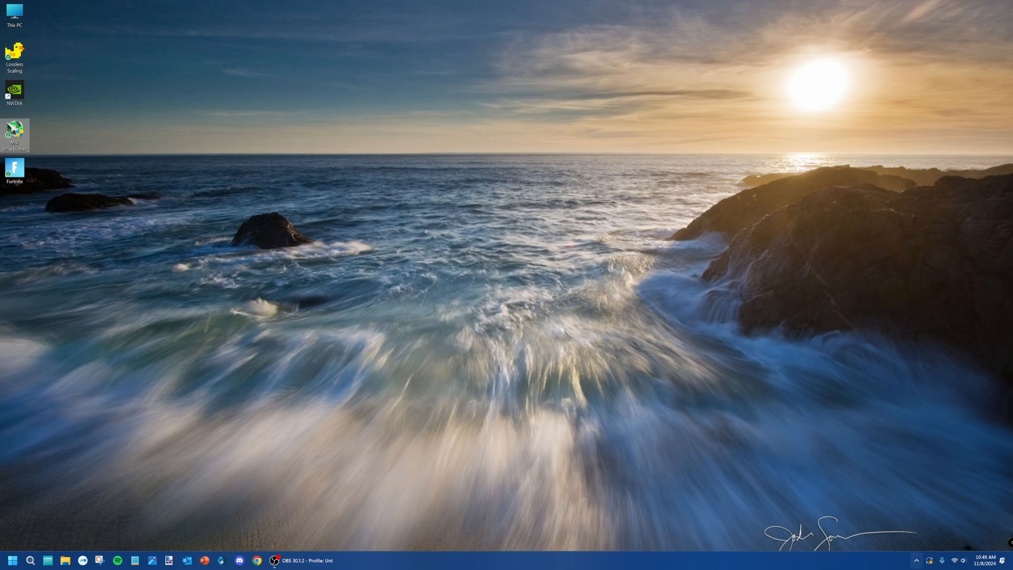
pyautogui.click(917, 560)
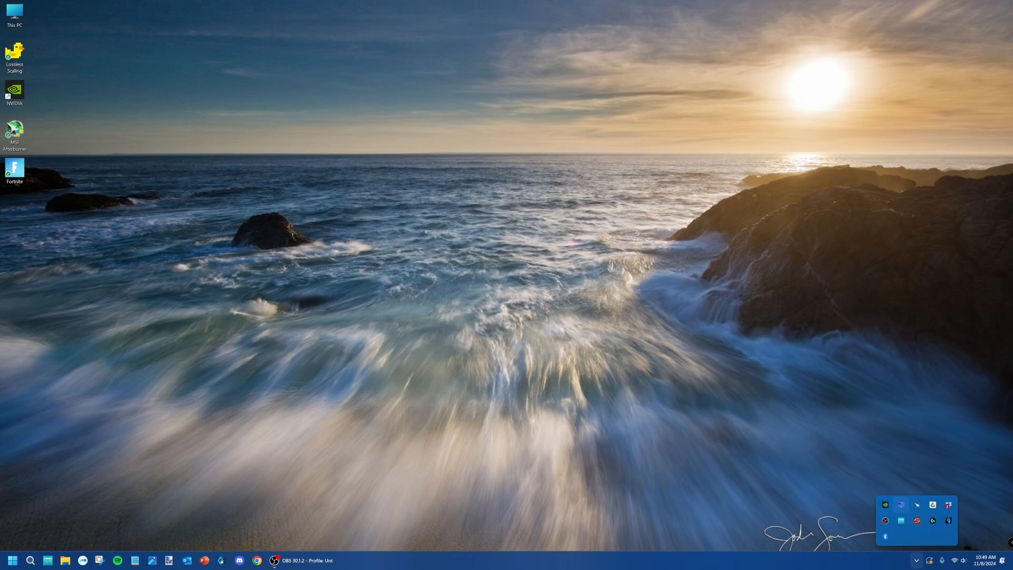
pyautogui.click(58, 138)
pyautogui.click(917, 560)
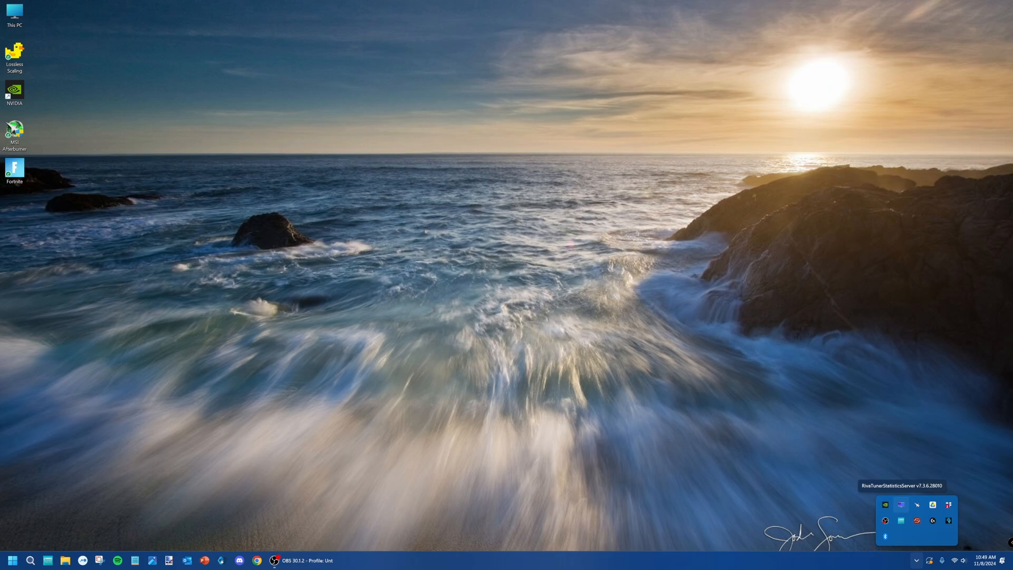
pyautogui.press('Escape')
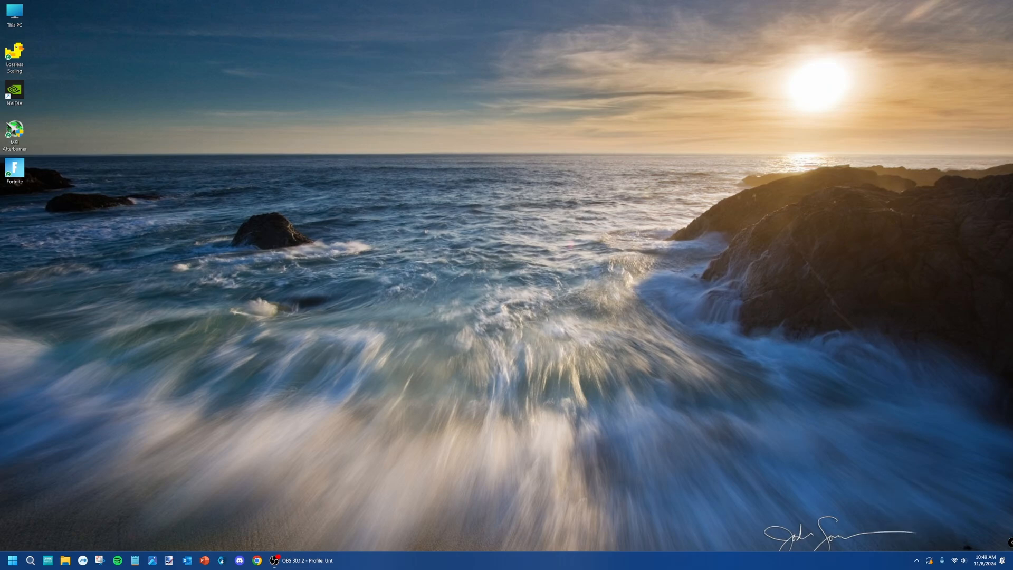
# Open NVIDIA Control Panel at Manage 3D Settings and move its window so the whole settings page is in view.
pyautogui.doubleClick(14, 91)
pyautogui.rightClick(475, 150)
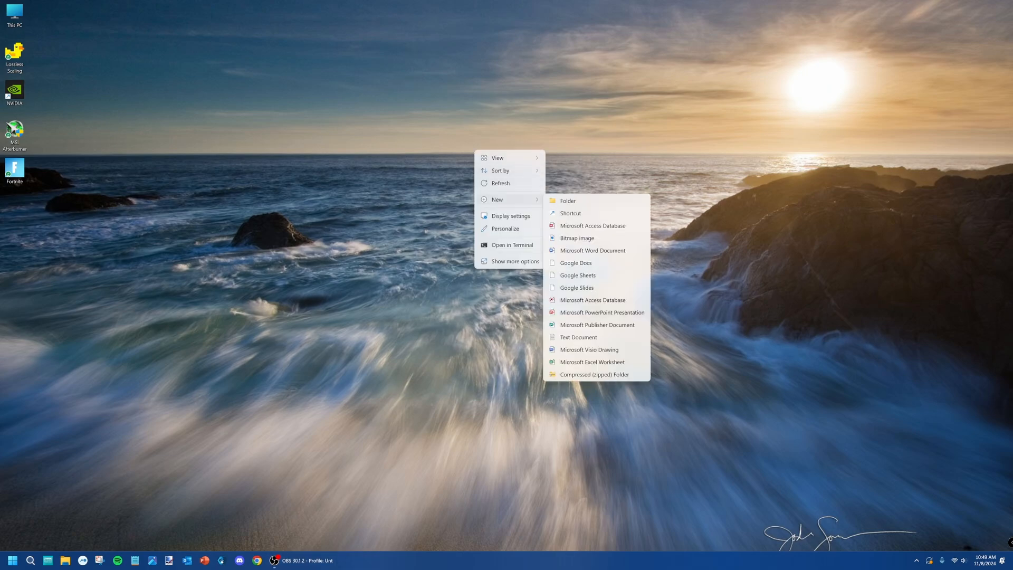
pyautogui.click(510, 217)
pyautogui.rightClick(475, 150)
pyautogui.click(518, 213)
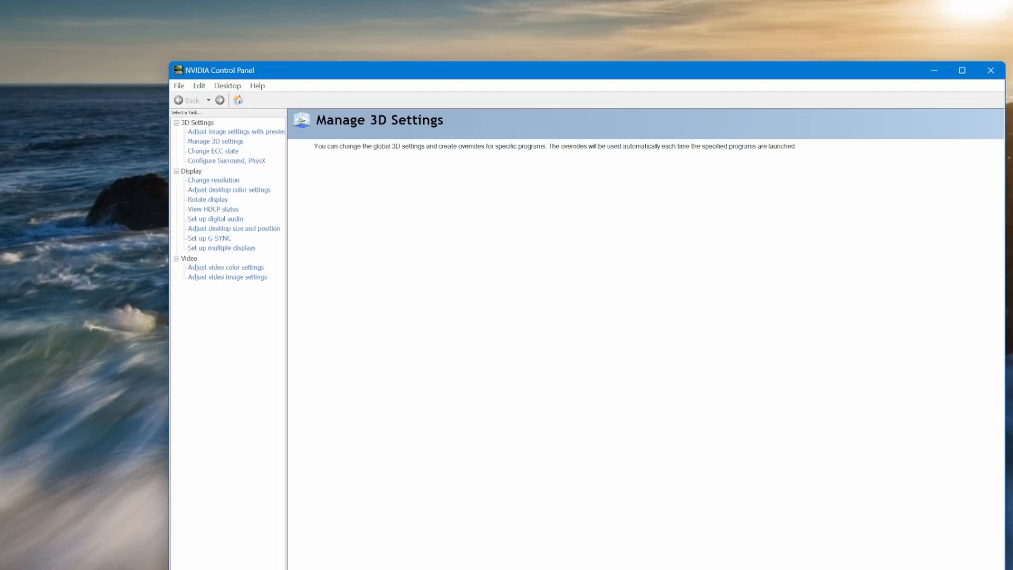
pyautogui.moveTo(372, 71); pyautogui.dragTo(328, 11)
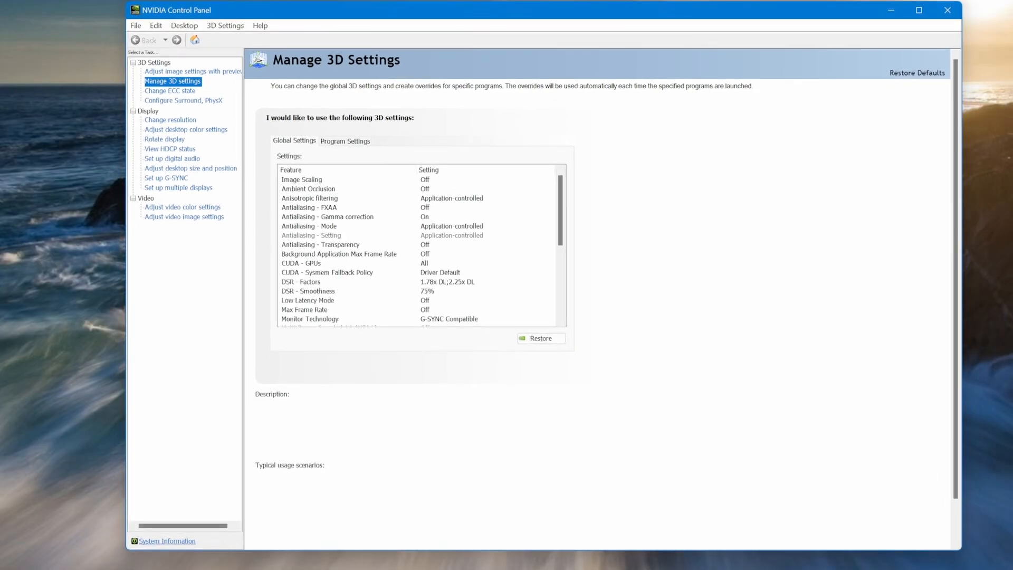
# Examine the global 3D settings, including Low Latency Mode, Max Frame Rate, Monitor Technology and Vertical sync.
pyautogui.scroll(-3, 417, 245)
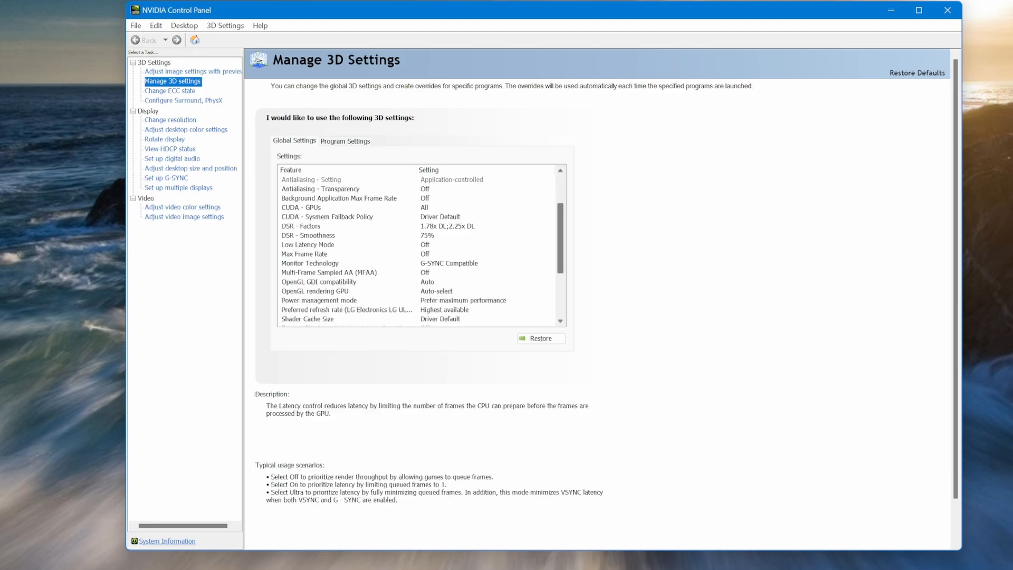
pyautogui.scroll(-3, 417, 245)
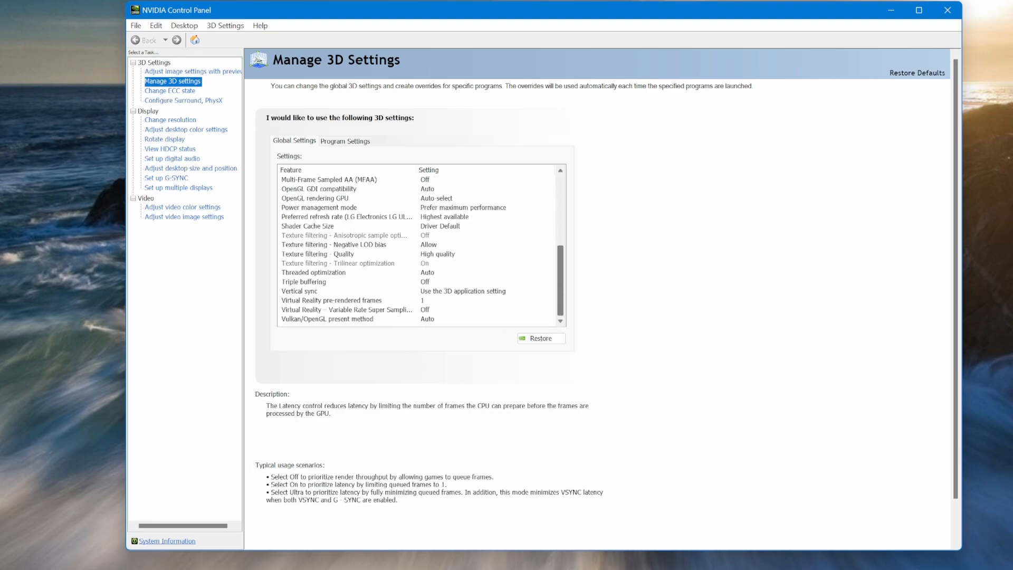
pyautogui.scroll(5, 417, 246)
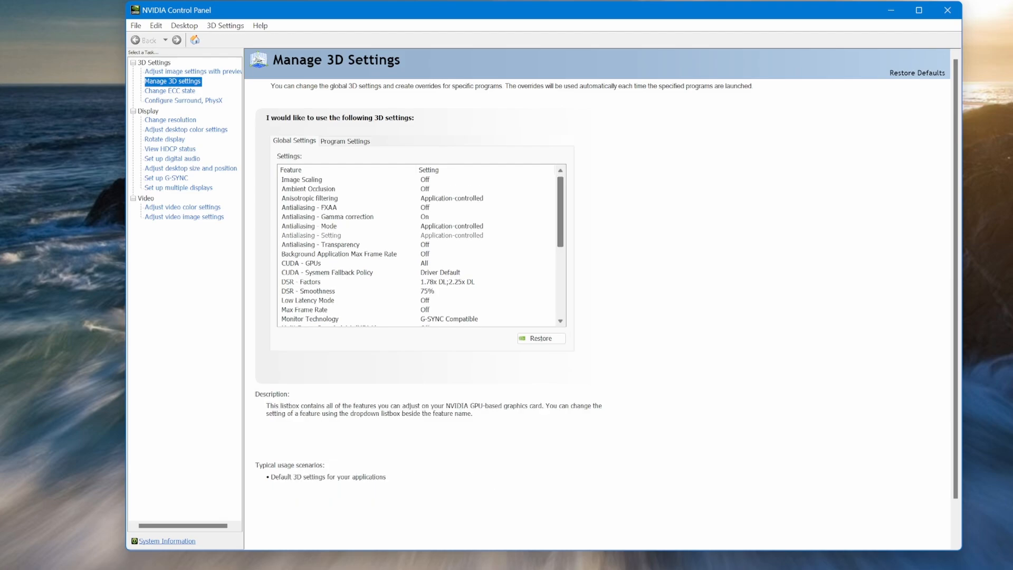
pyautogui.scroll(-2, 417, 245)
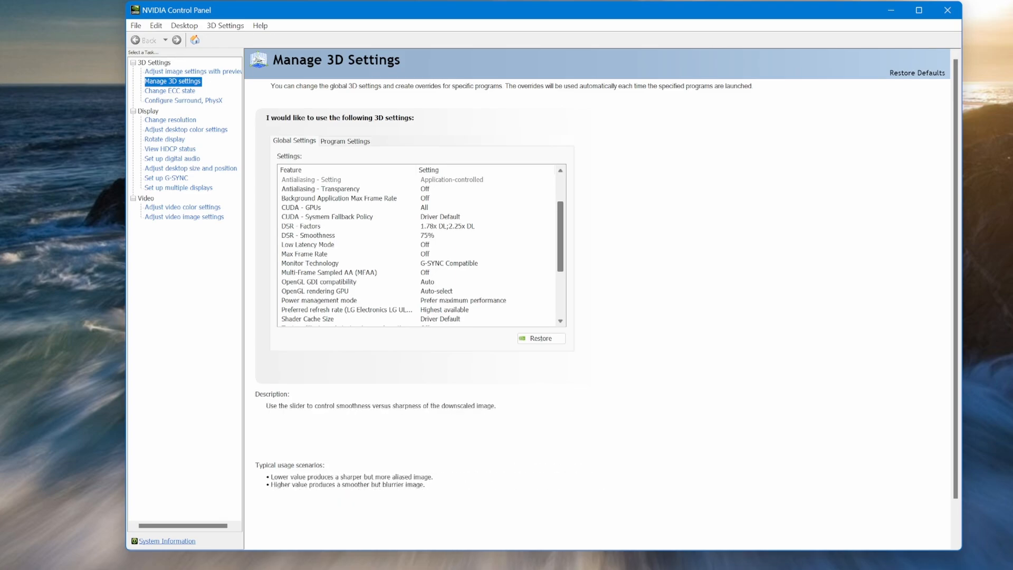
pyautogui.scroll(2, 423, 246)
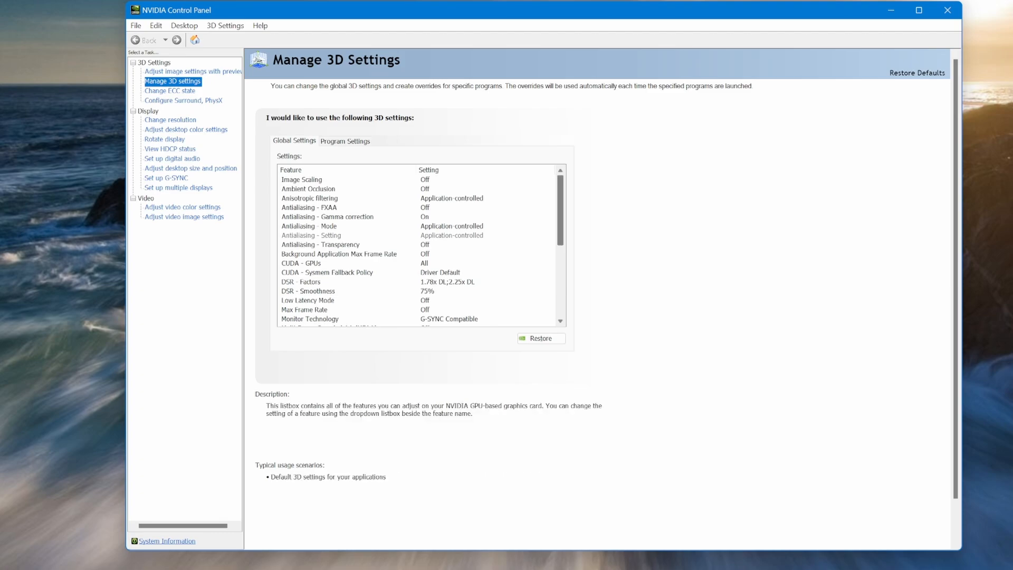
pyautogui.scroll(-5, 422, 246)
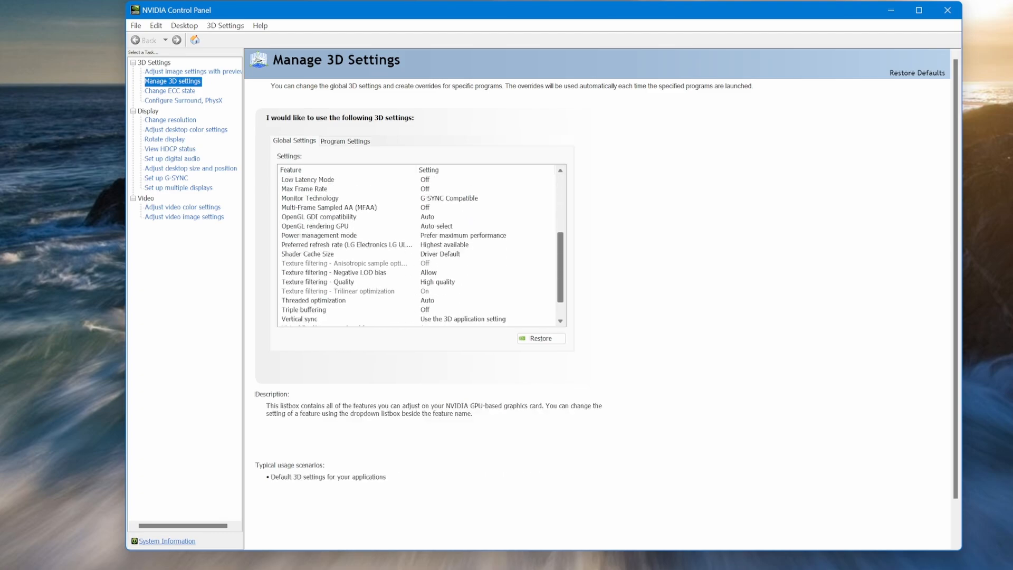
pyautogui.scroll(1, 422, 245)
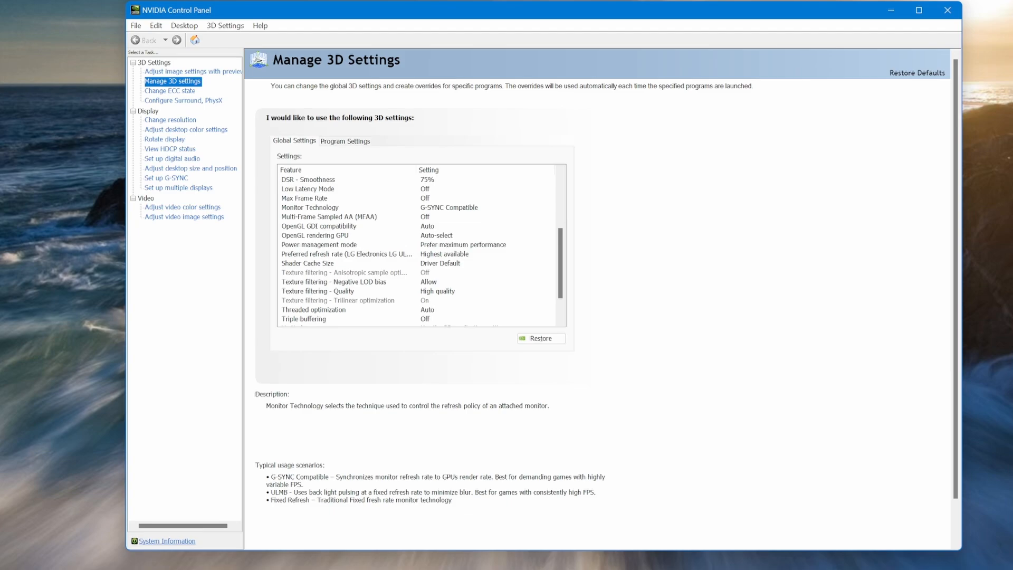
# Set Monitor Technology to G-SYNC Compatible in the global 3D settings.
pyautogui.click(449, 207)
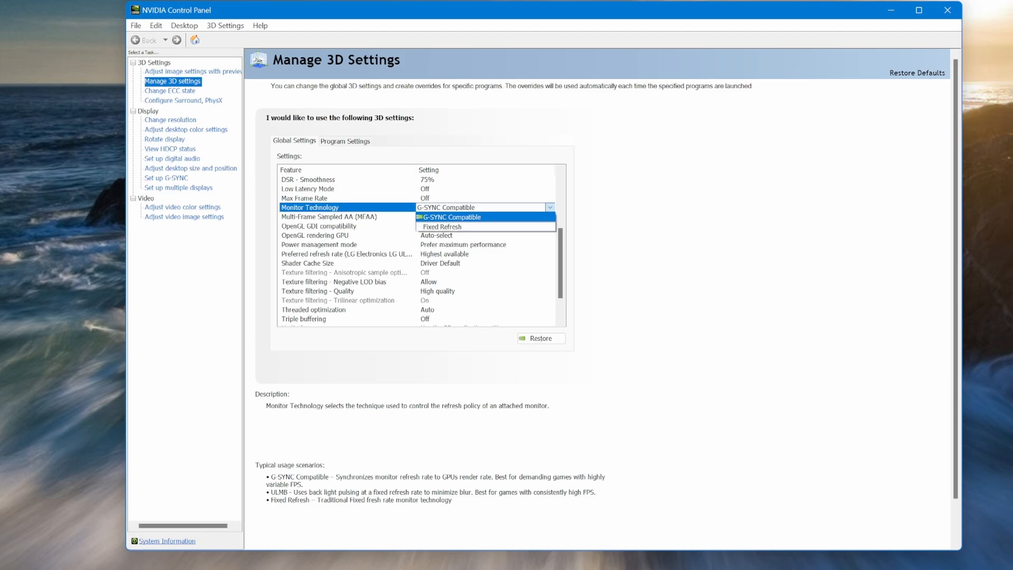
pyautogui.click(452, 217)
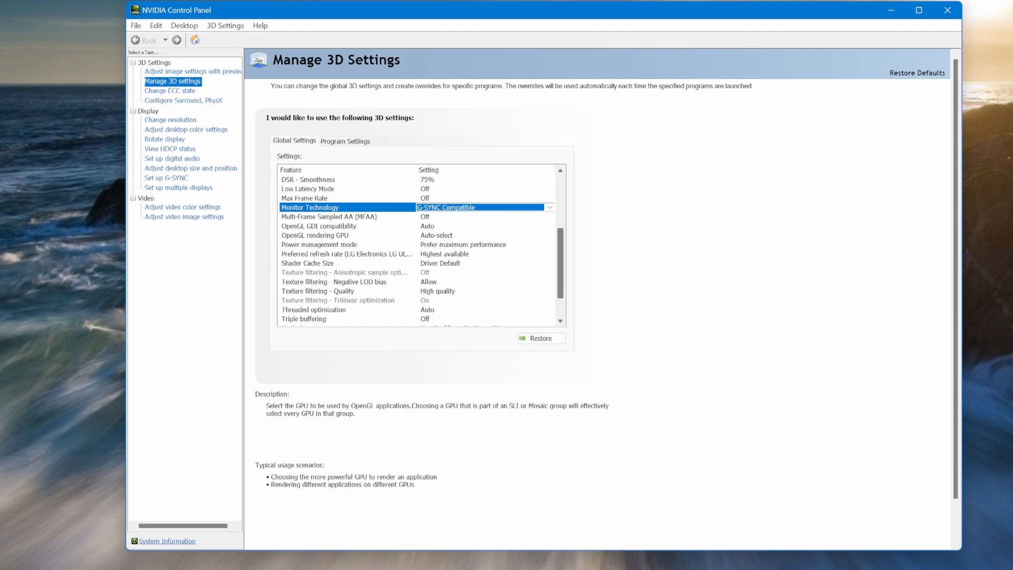
pyautogui.scroll(1, 349, 227)
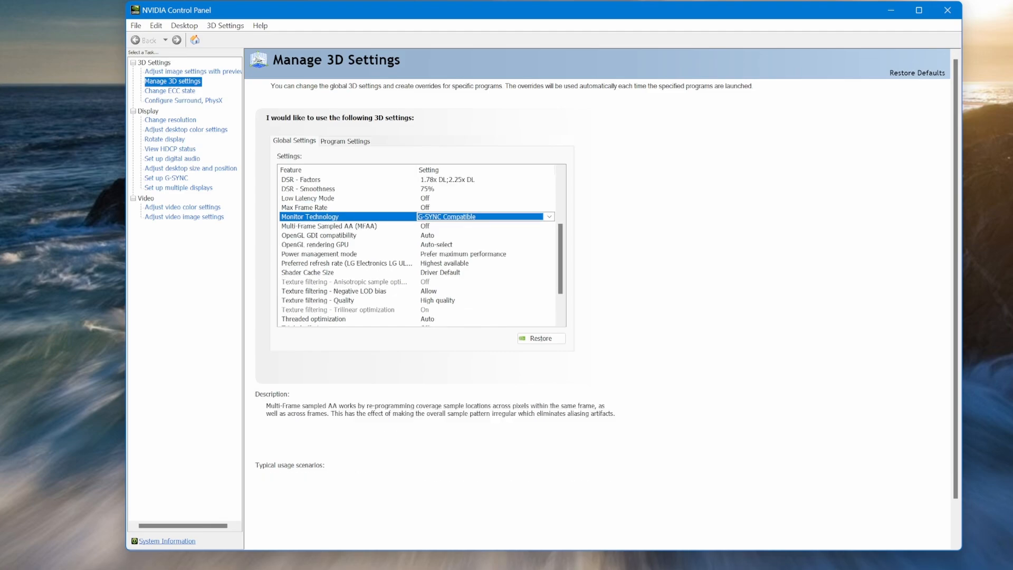
# Review the G-SYNC setup options for the displays and close NVIDIA Control Panel.
pyautogui.click(166, 178)
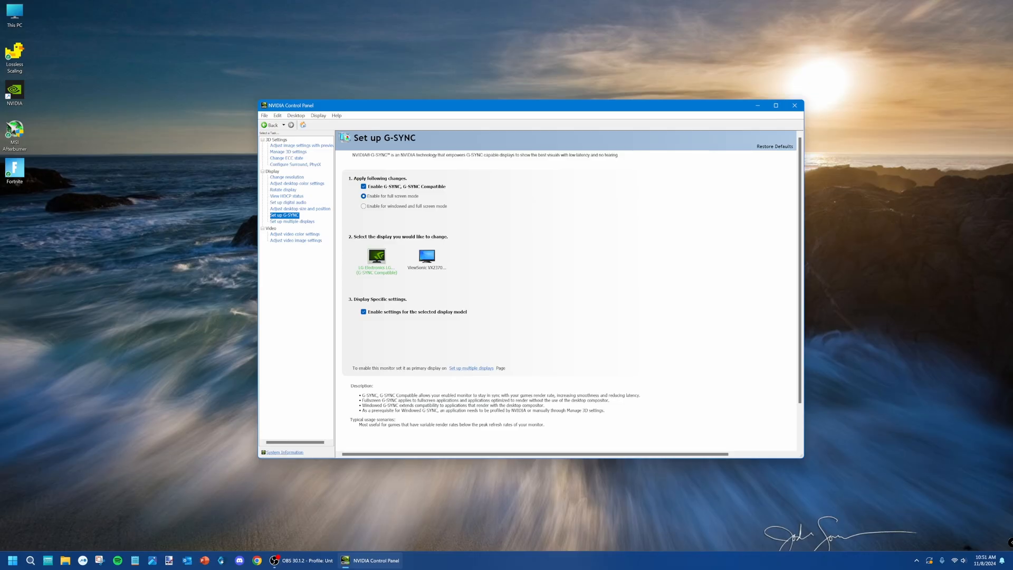
pyautogui.click(794, 105)
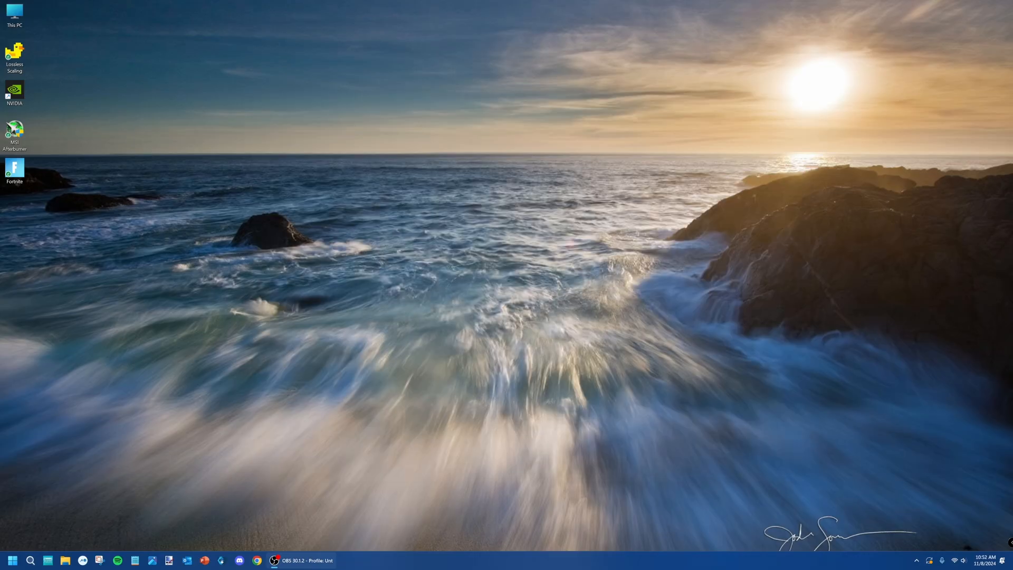
# Check the hidden background icons for RivaTuner Statistics Server again, and select the Fortnite shortcut on the desktop.
pyautogui.click(916, 561)
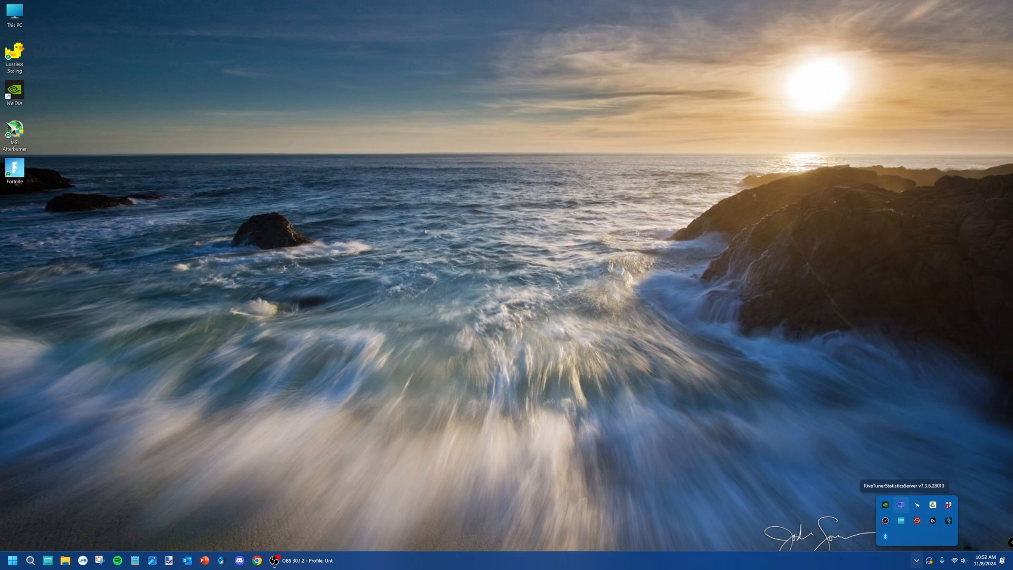
pyautogui.press('Escape')
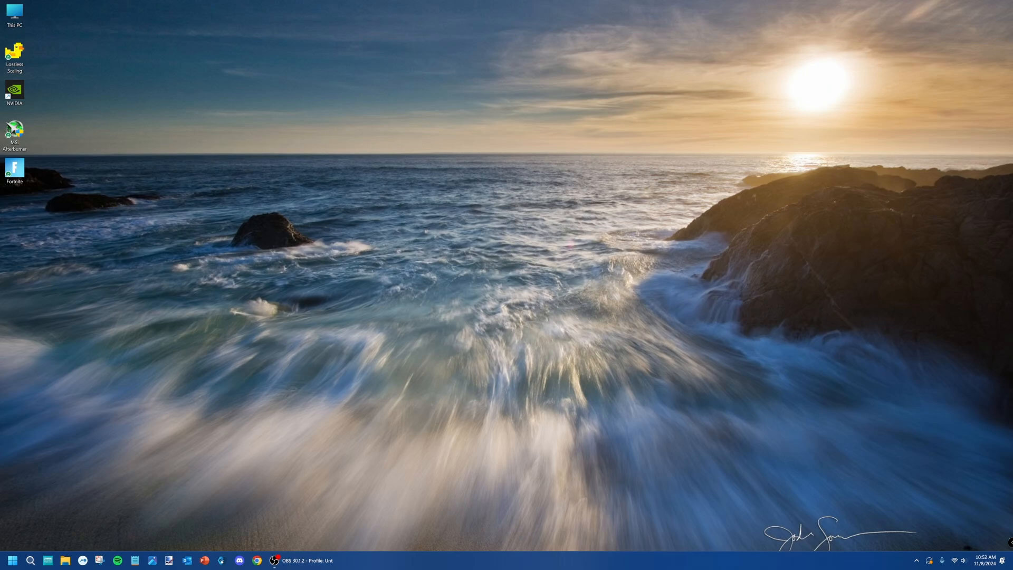
pyautogui.click(15, 170)
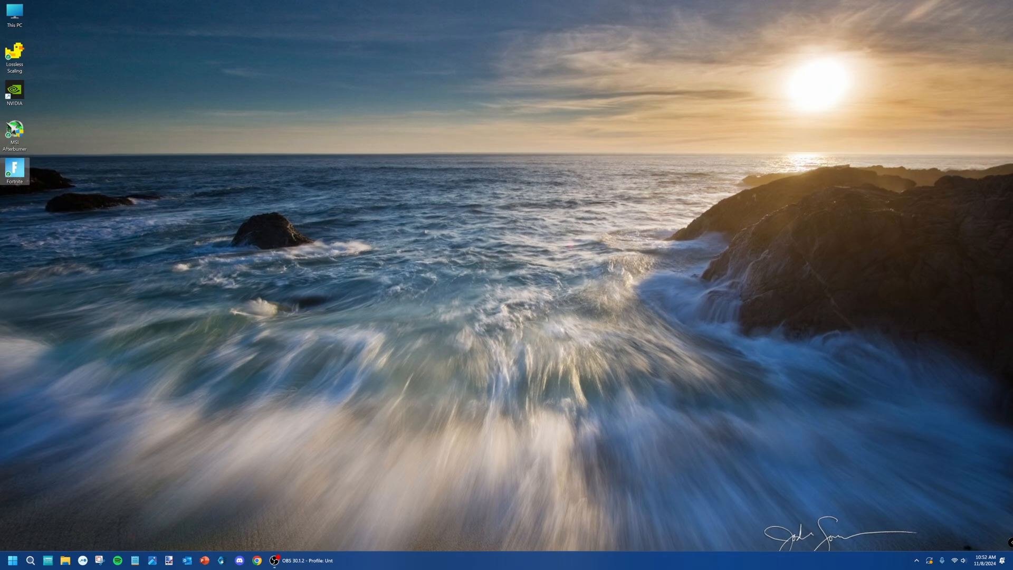